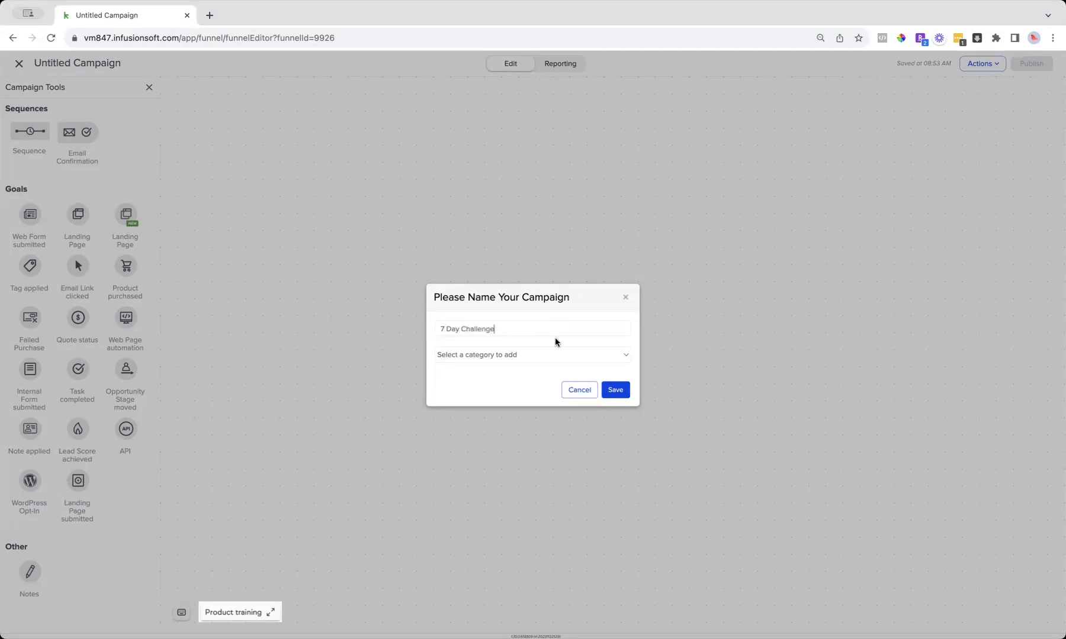
# Save the campaign as 7 Day Challenge and place a Web Form submitted goal on the canvas.
pyautogui.click(615, 390)
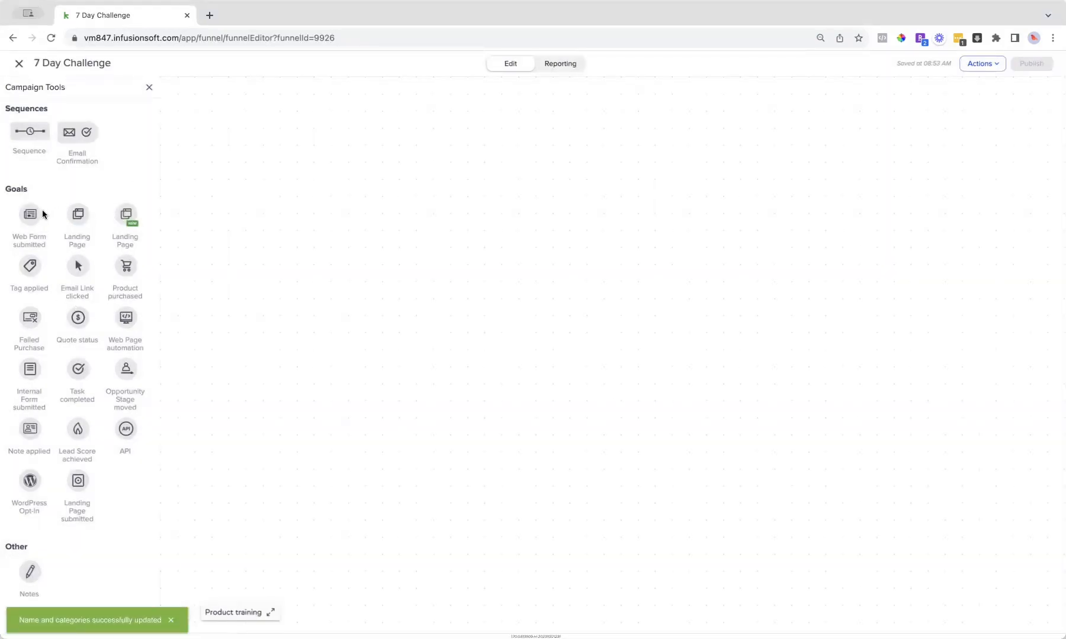
pyautogui.moveTo(30, 214); pyautogui.dragTo(312, 290)
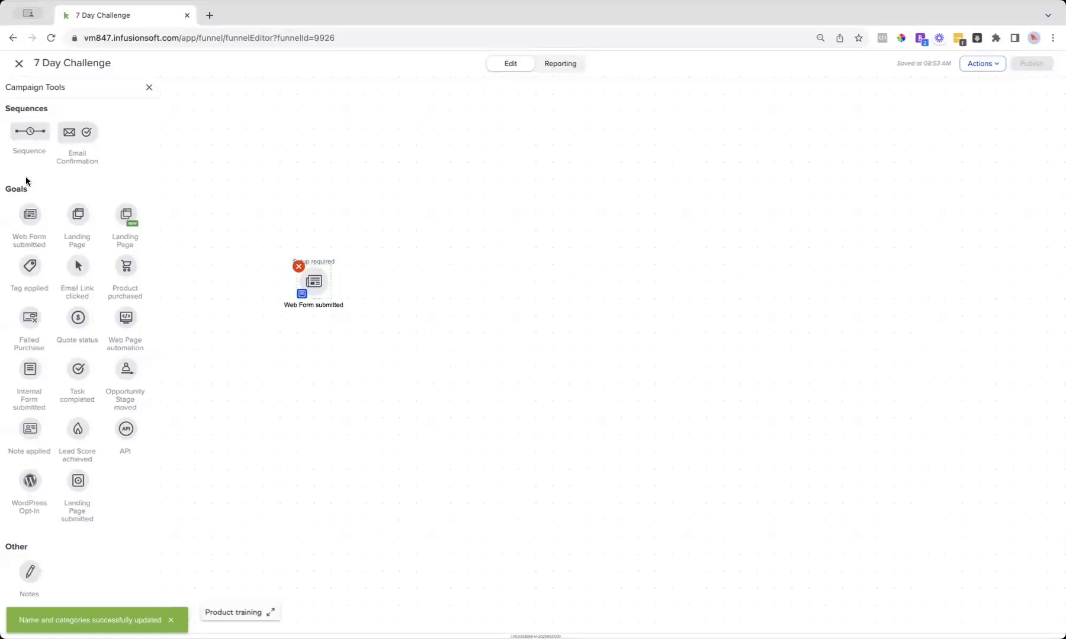
# Add a sequence named Tagged and an email confirmation above it, both connected from the Web Form submitted goal.
pyautogui.moveTo(27, 131); pyautogui.dragTo(420, 273)
pyautogui.moveTo(70, 132); pyautogui.dragTo(454, 196)
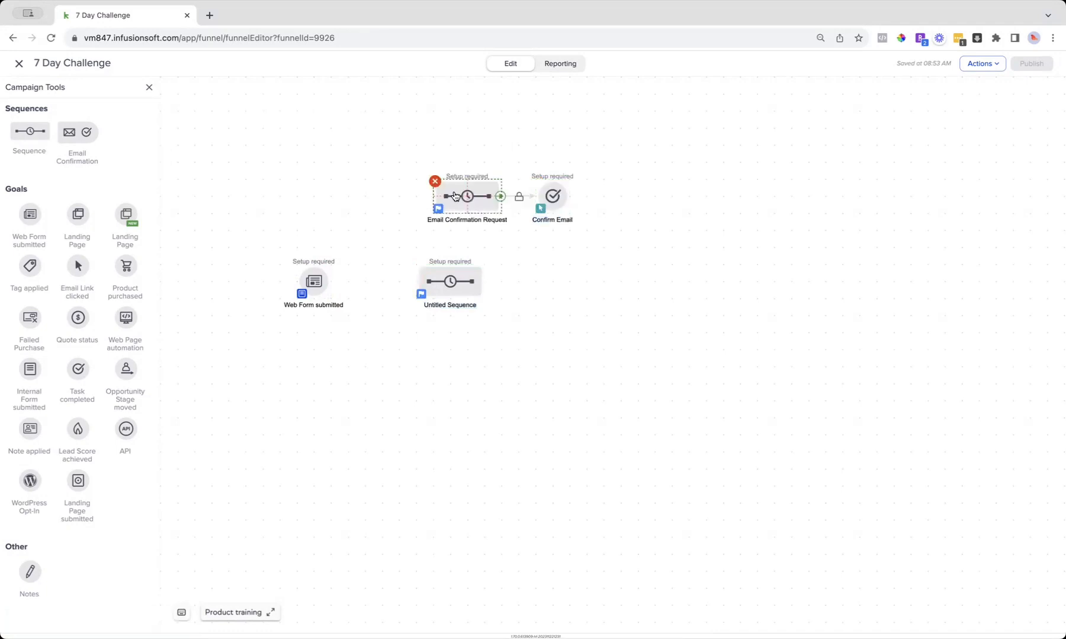
pyautogui.moveTo(416, 281); pyautogui.dragTo(435, 205)
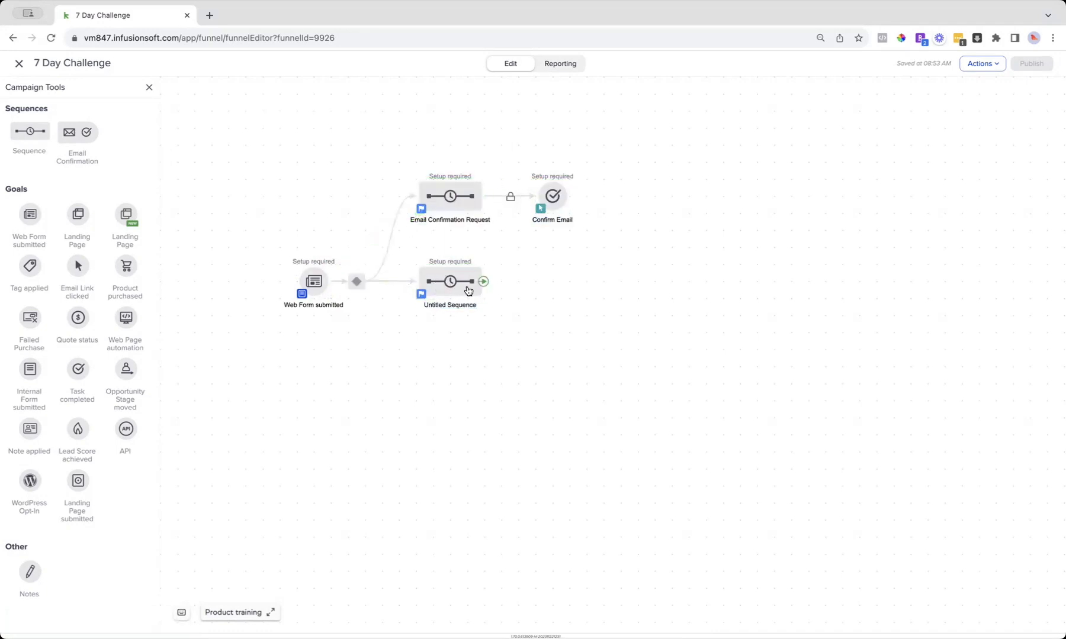
pyautogui.click(438, 306)
pyautogui.write('Tagged')
pyautogui.press('Return')
# Add a sequence after the Confirm Email goal, connect the two, and name it Double optin tag.
pyautogui.moveTo(35, 128); pyautogui.dragTo(658, 191)
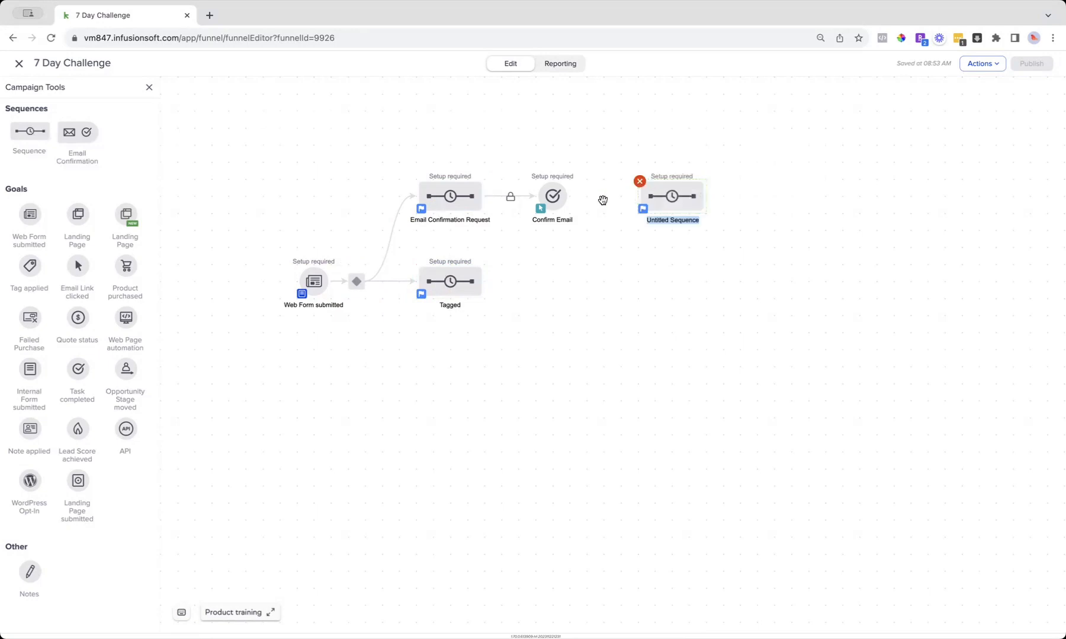
pyautogui.moveTo(565, 198); pyautogui.dragTo(672, 196)
pyautogui.click(672, 220)
pyautogui.write('Double optin tag')
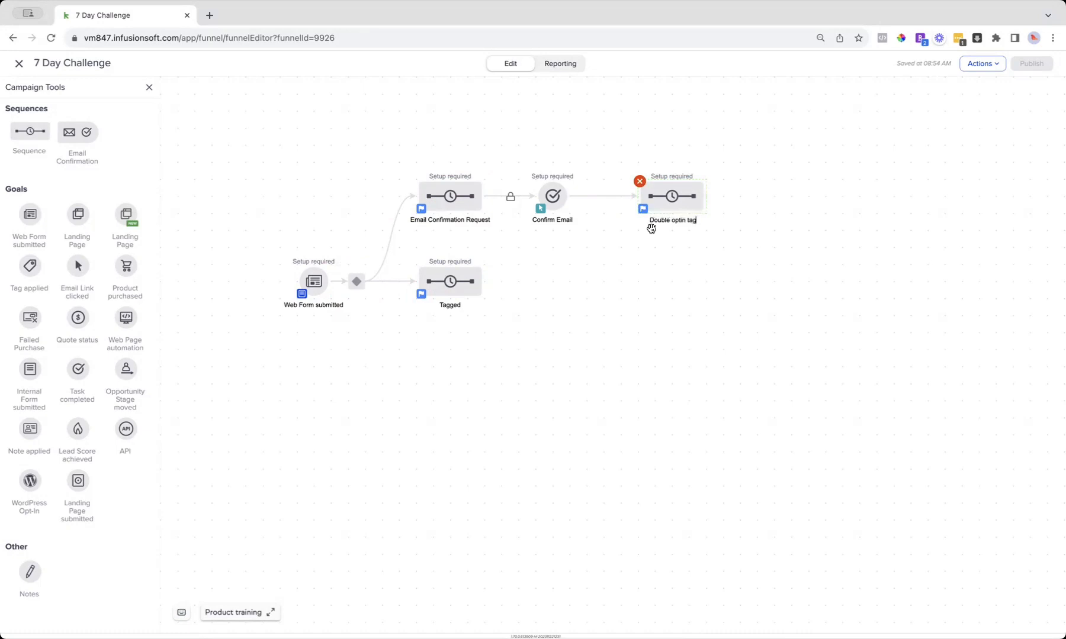
pyautogui.click(636, 259)
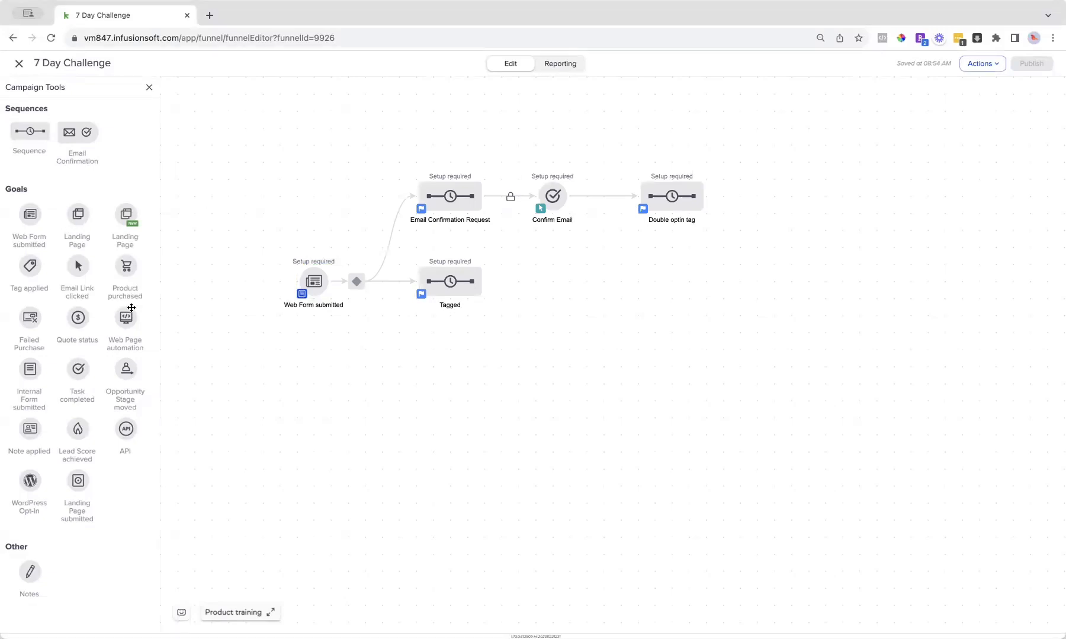
# Add a sequence connected after Tagged and name it Assign a sales lead.
pyautogui.moveTo(22, 124); pyautogui.dragTo(552, 275)
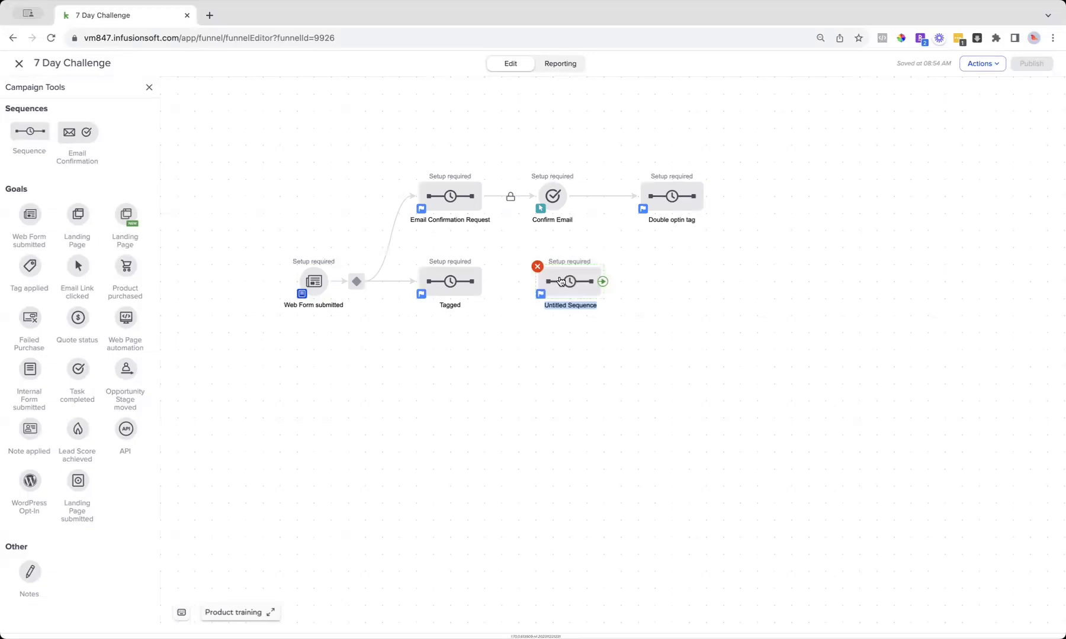
pyautogui.moveTo(486, 282); pyautogui.dragTo(562, 283)
pyautogui.click(551, 306)
pyautogui.write('Ass')
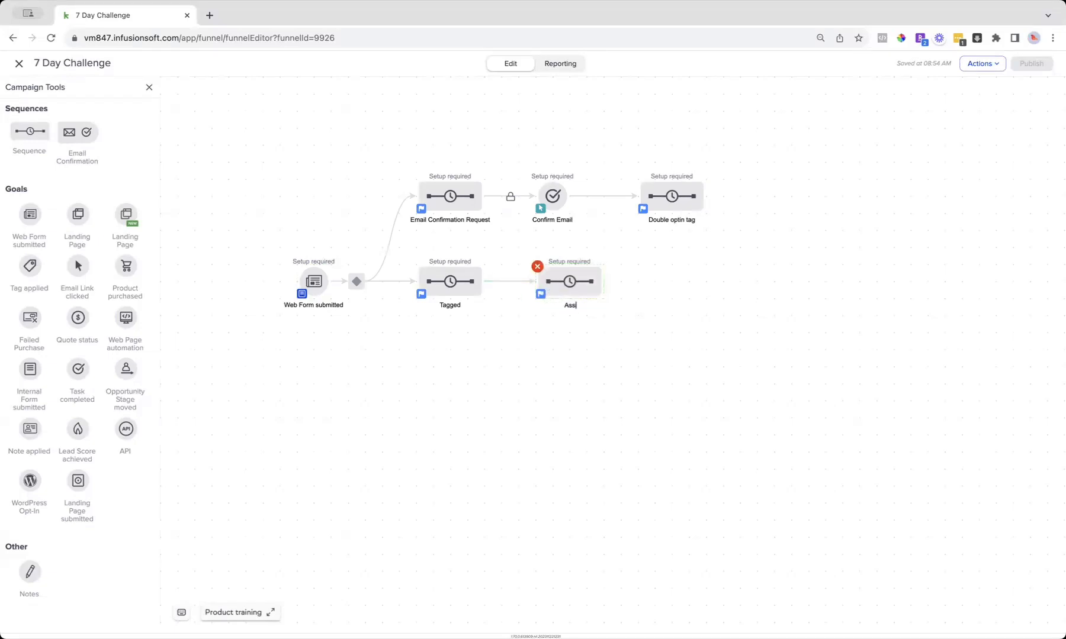
pyautogui.write('ign a sales lead')
# Add a sequence following Assign a sales lead and name it tag to the sales lead.
pyautogui.moveTo(18, 139); pyautogui.dragTo(669, 299)
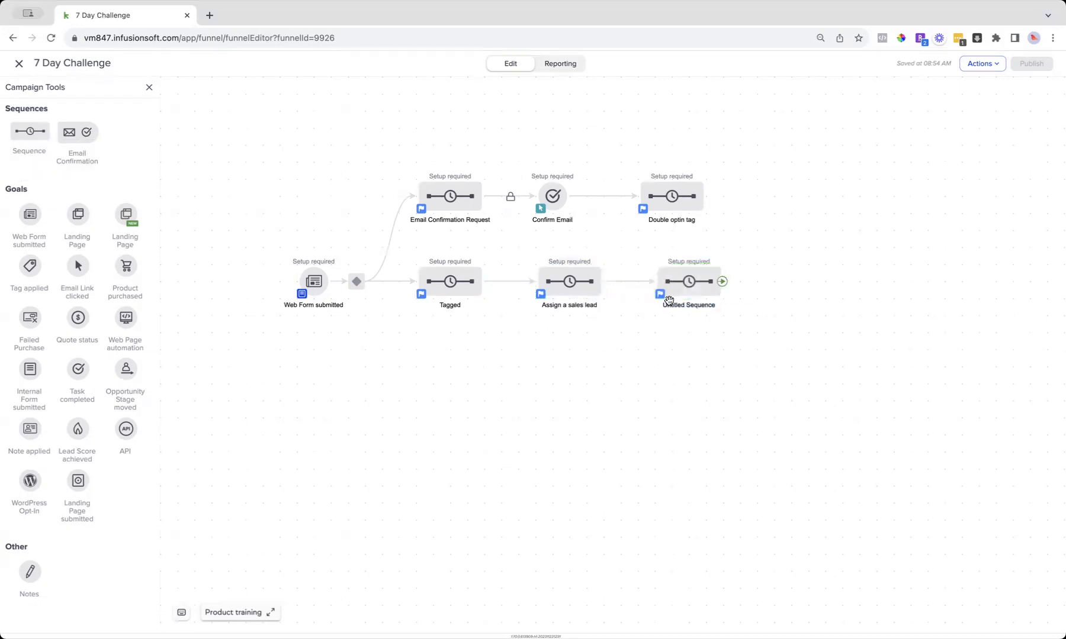
pyautogui.click(669, 300)
pyautogui.write('tag to the sales lead')
pyautogui.press('Return')
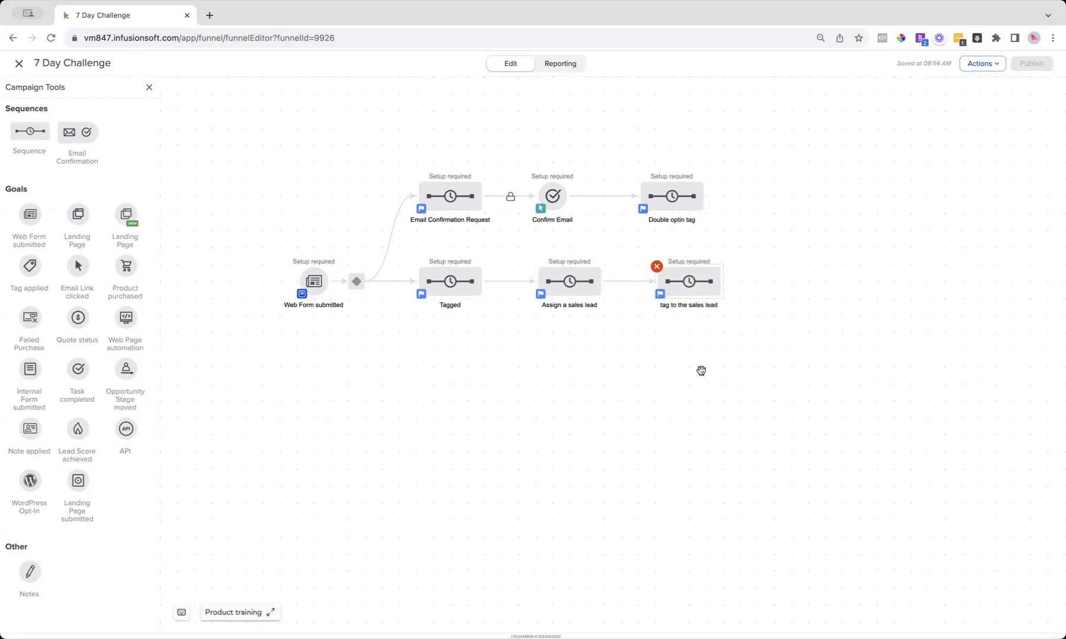
# Add a sequence connected after tag to the sales lead and name it Confirmation Email.
pyautogui.moveTo(19, 130); pyautogui.dragTo(812, 288)
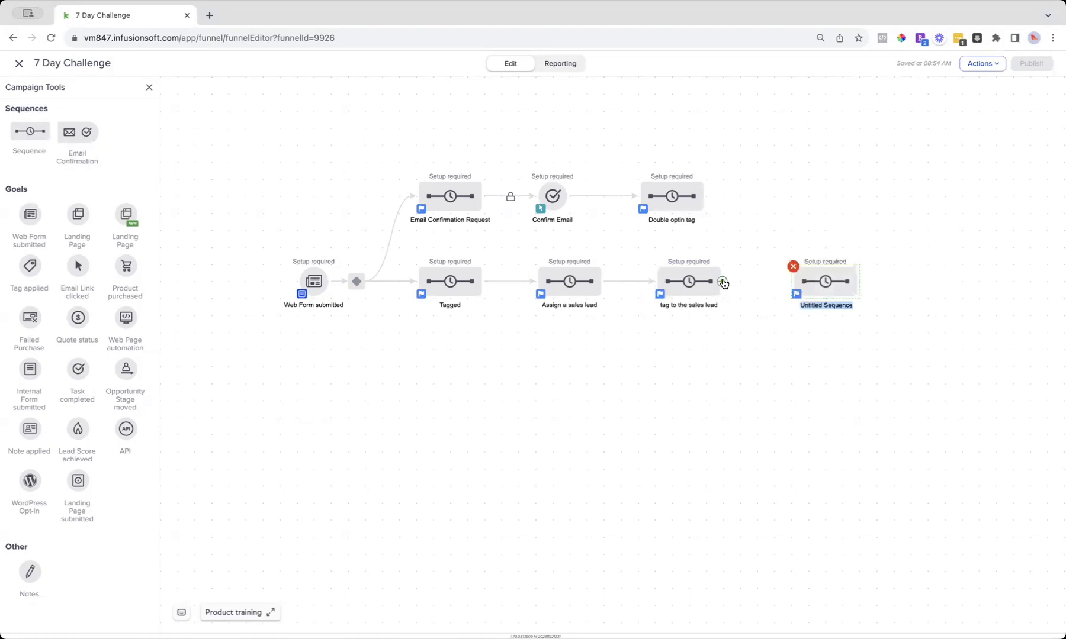
pyautogui.moveTo(723, 281); pyautogui.dragTo(814, 287)
pyautogui.click(810, 309)
pyautogui.write('Cor')
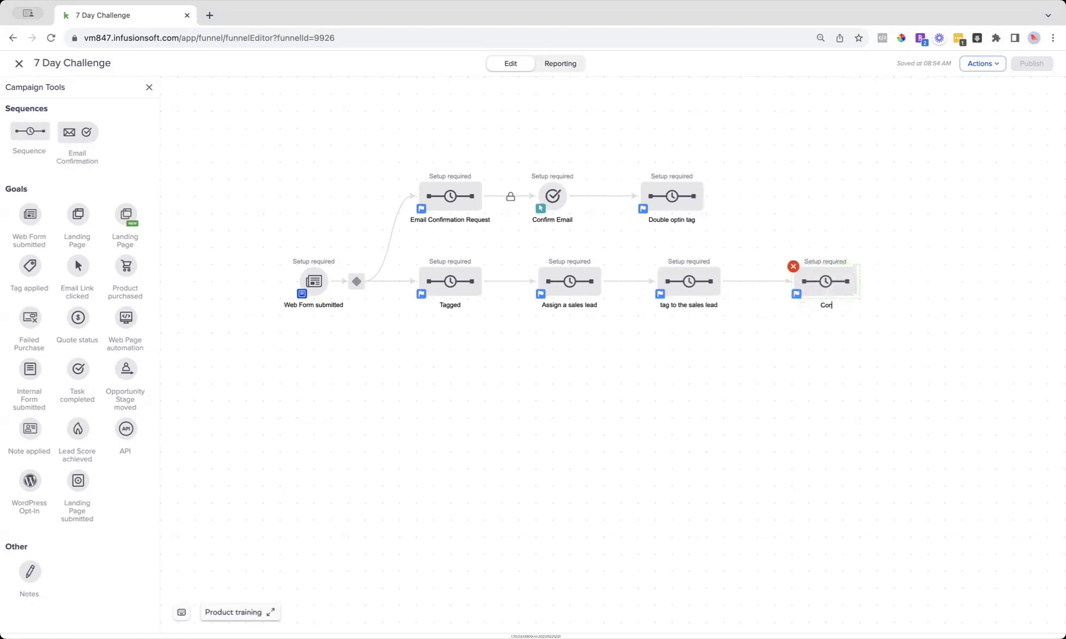
pyautogui.write('firmation Email')
pyautogui.click(788, 342)
# Add a sequence connected after Confirmation Email and name it Hold Til Day of Challenge Reminders.
pyautogui.moveTo(20, 132); pyautogui.dragTo(950, 280)
pyautogui.moveTo(858, 281); pyautogui.dragTo(971, 285)
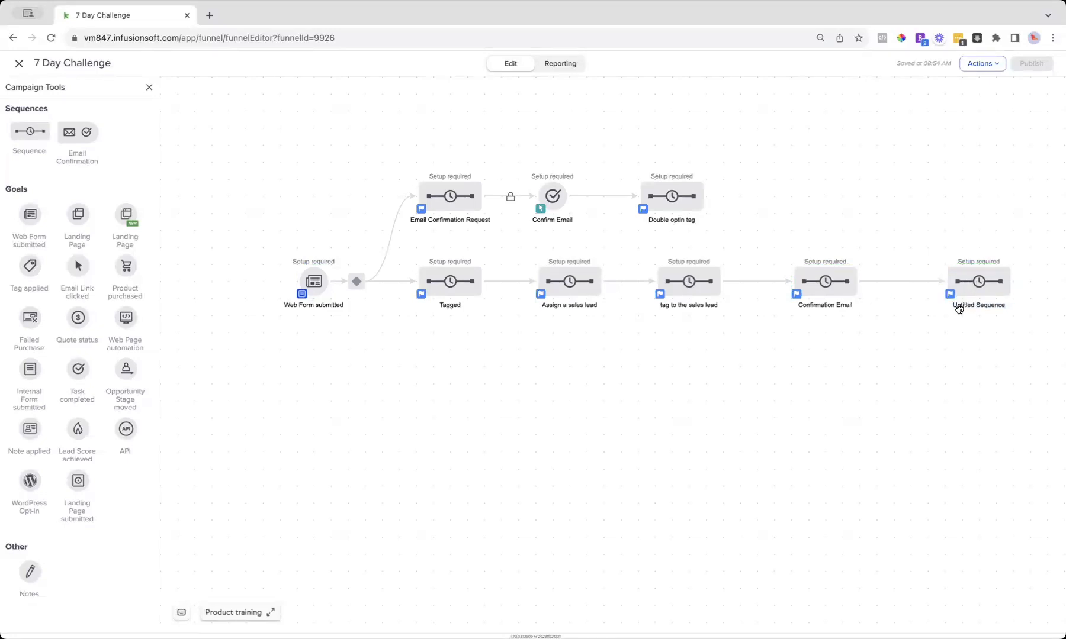
pyautogui.doubleClick(962, 306)
pyautogui.write('Hold Til Day of Challnege')
pyautogui.press('BackSpace')
pyautogui.press('BackSpace')
pyautogui.press('BackSpace')
pyautogui.press('BackSpace')
pyautogui.write('enge Reminders')
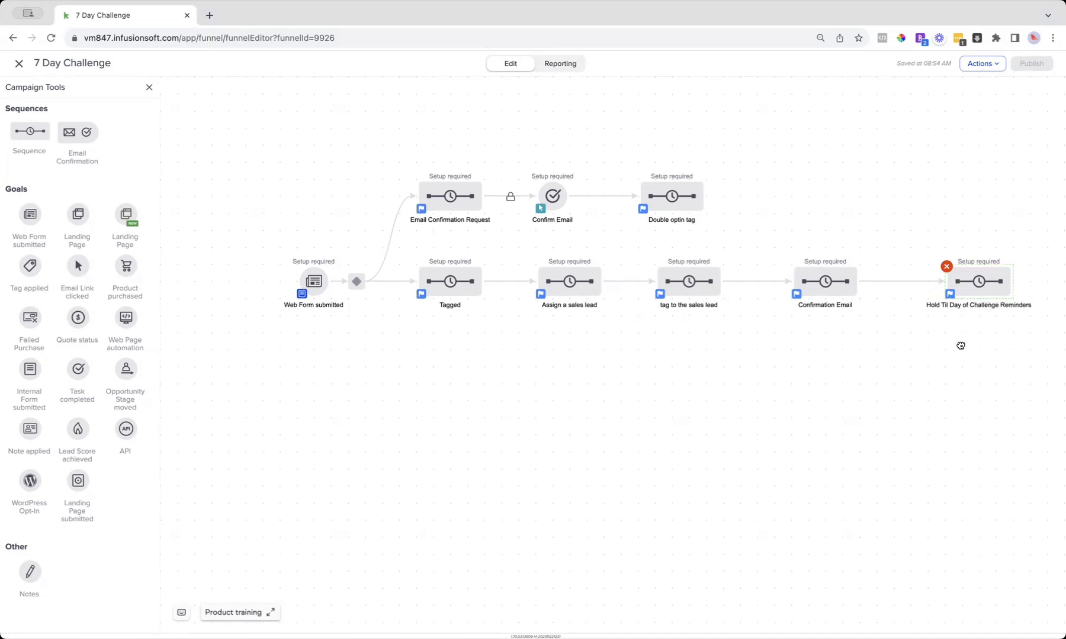
pyautogui.click(959, 346)
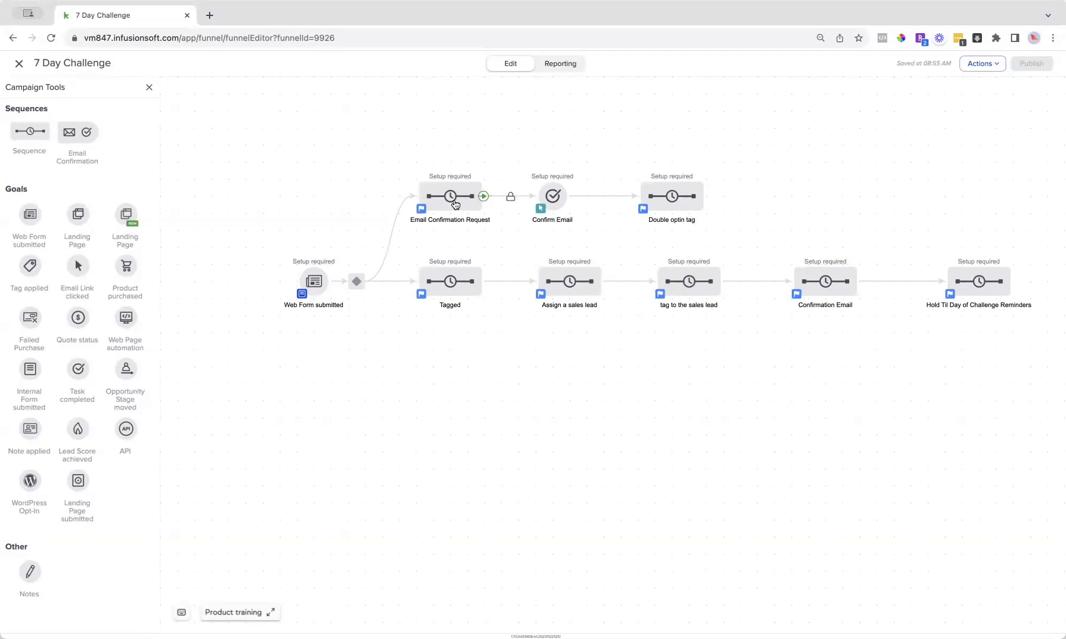
# Mark the Confirmation Email inside the Email Confirmation Request sequence as Ready.
pyautogui.click(455, 205)
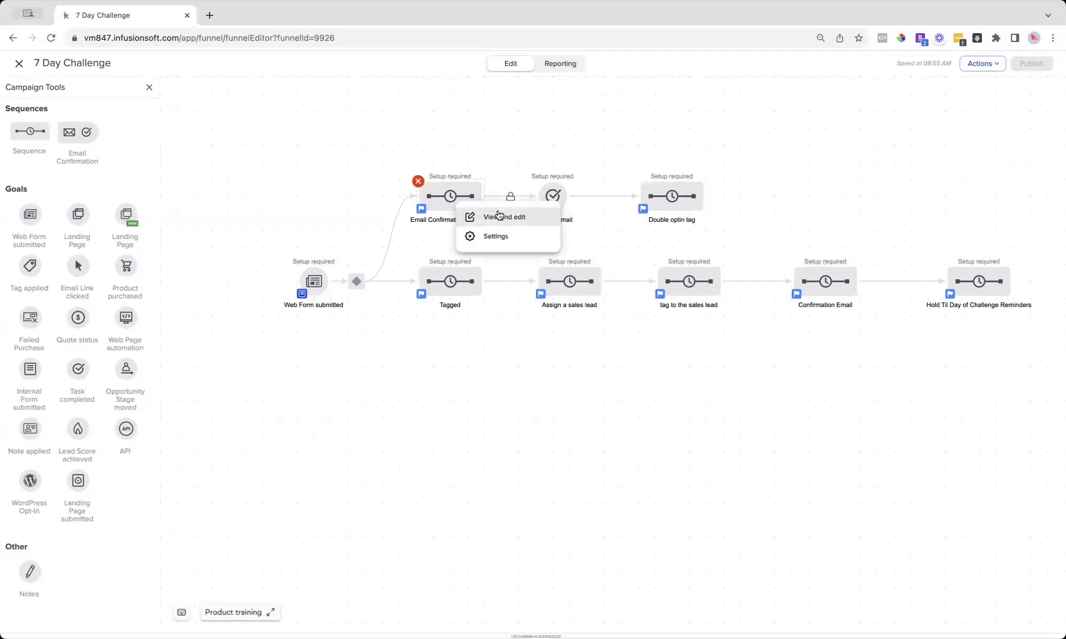
pyautogui.click(499, 216)
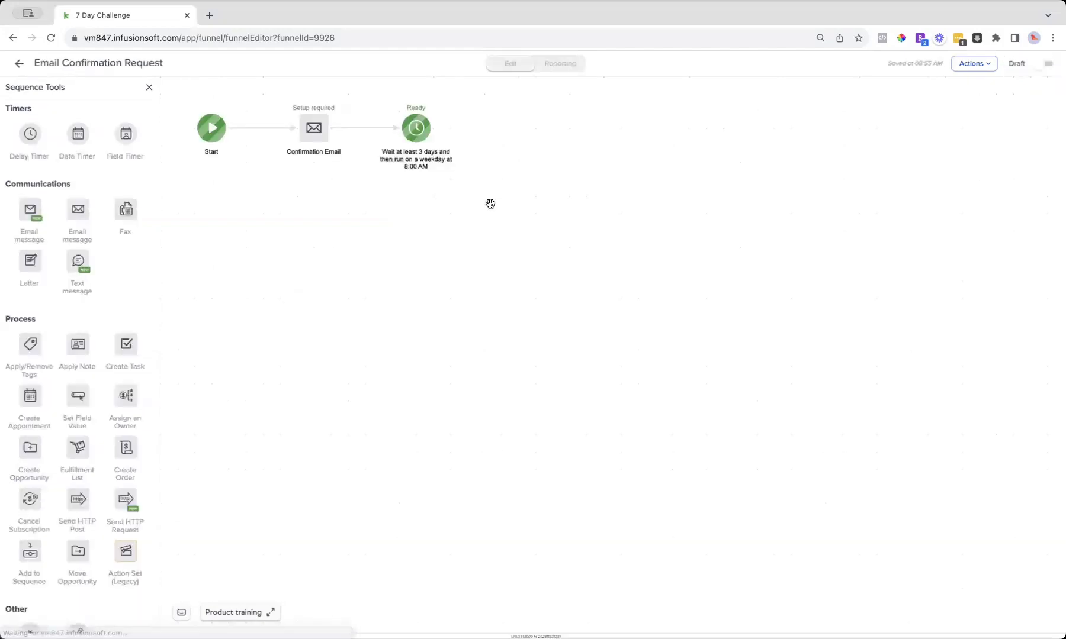
pyautogui.doubleClick(310, 131)
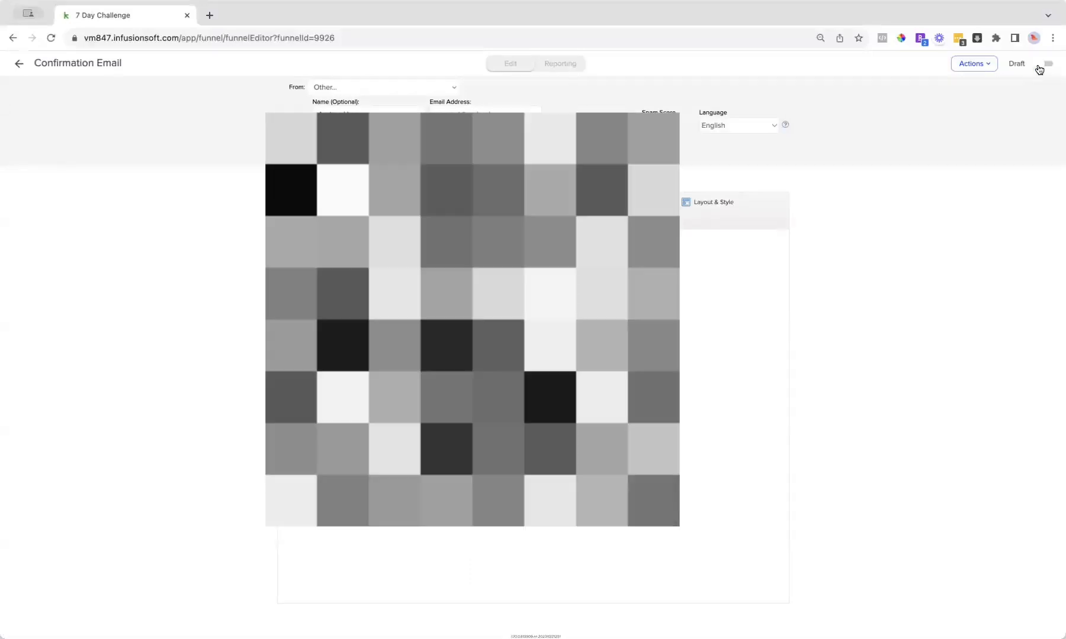
pyautogui.click(1041, 65)
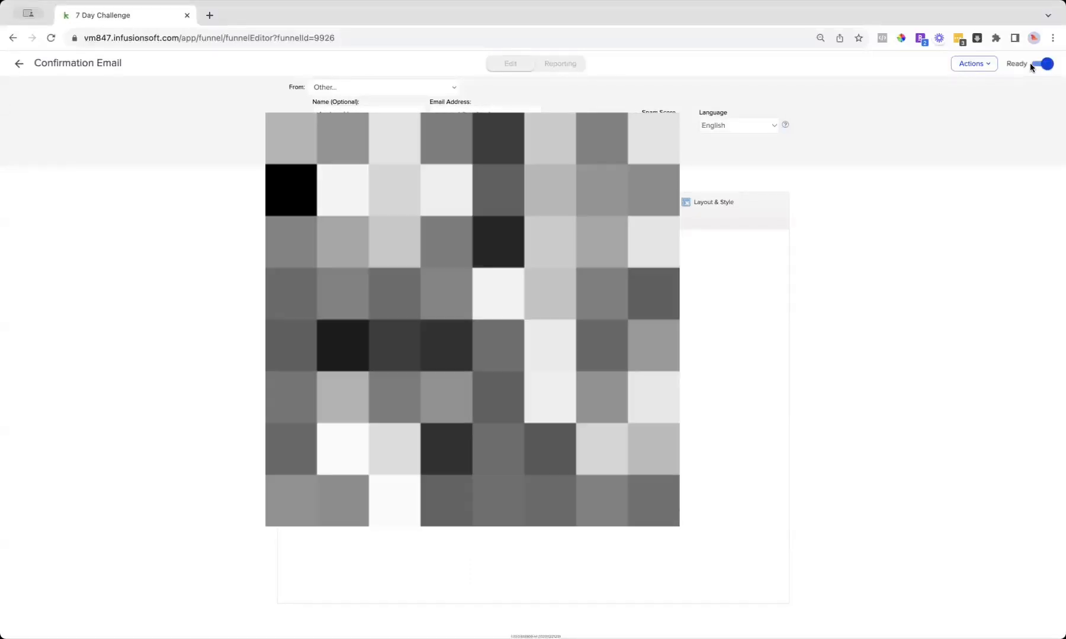
pyautogui.click(20, 65)
# Move the delay timer farther from the Confirmation Email, mark the Email Confirmation Request sequence as Ready, and return to the campaign.
pyautogui.moveTo(412, 134); pyautogui.dragTo(463, 133)
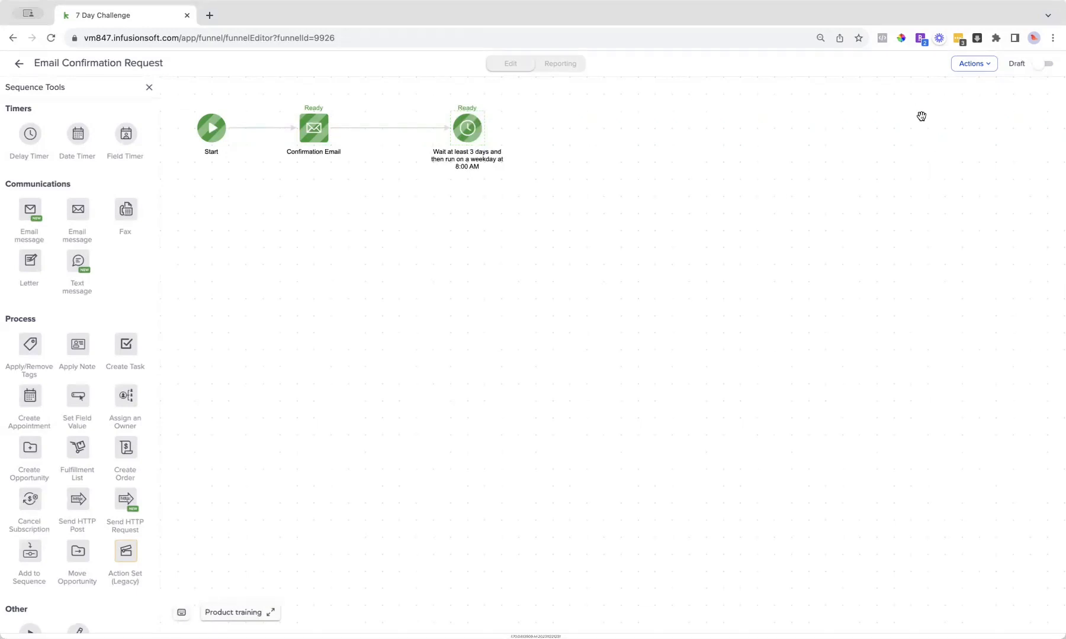
pyautogui.click(1046, 65)
pyautogui.click(18, 65)
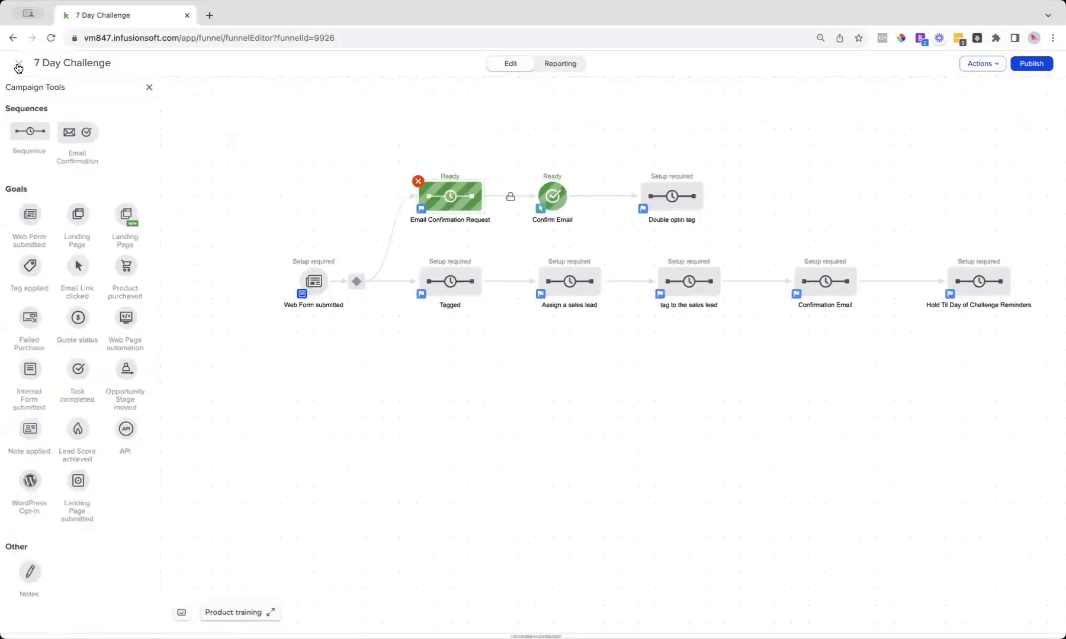
# In the Double optin tag sequence, apply the tag Subscriber -> Status - Double Opted In and mark the sequence as Ready.
pyautogui.click(702, 196)
pyautogui.click(679, 210)
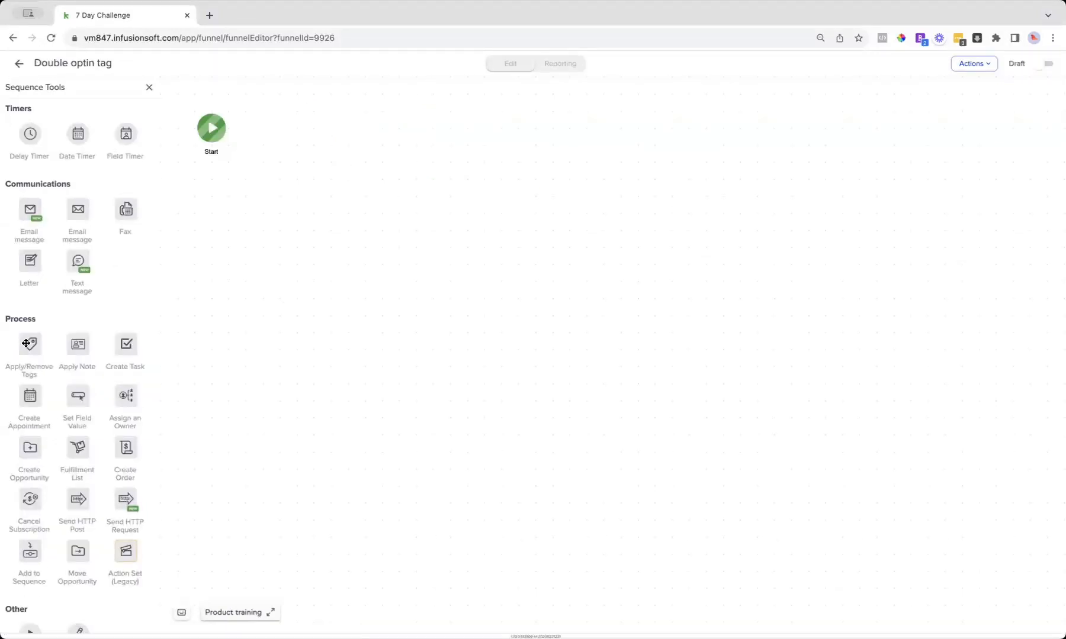
pyautogui.moveTo(26, 344); pyautogui.dragTo(348, 129)
pyautogui.click(350, 133)
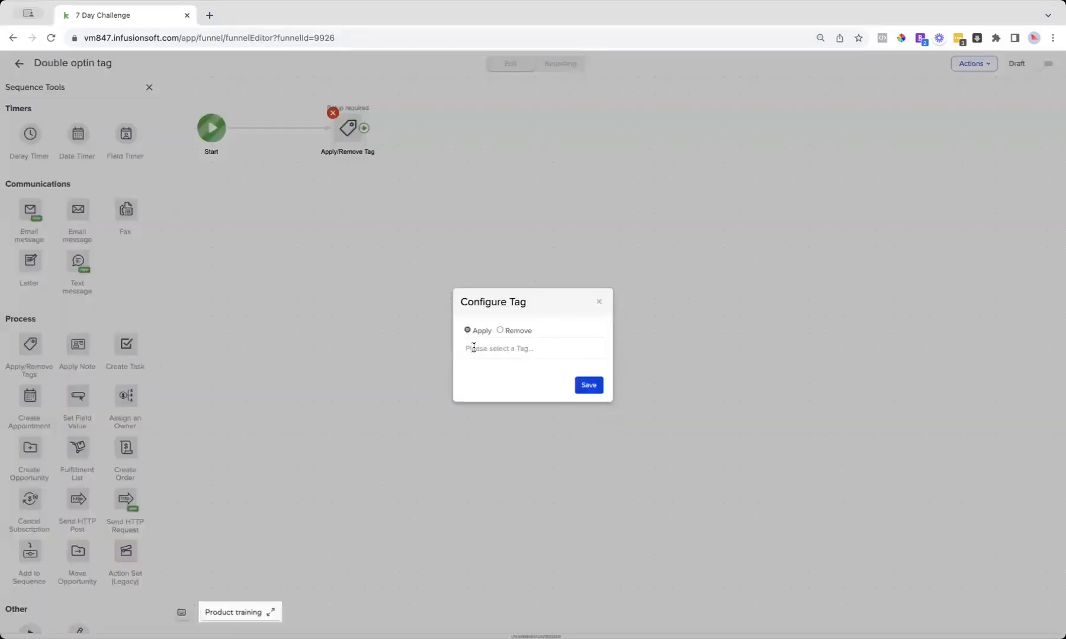
pyautogui.click(473, 348)
pyautogui.write('double')
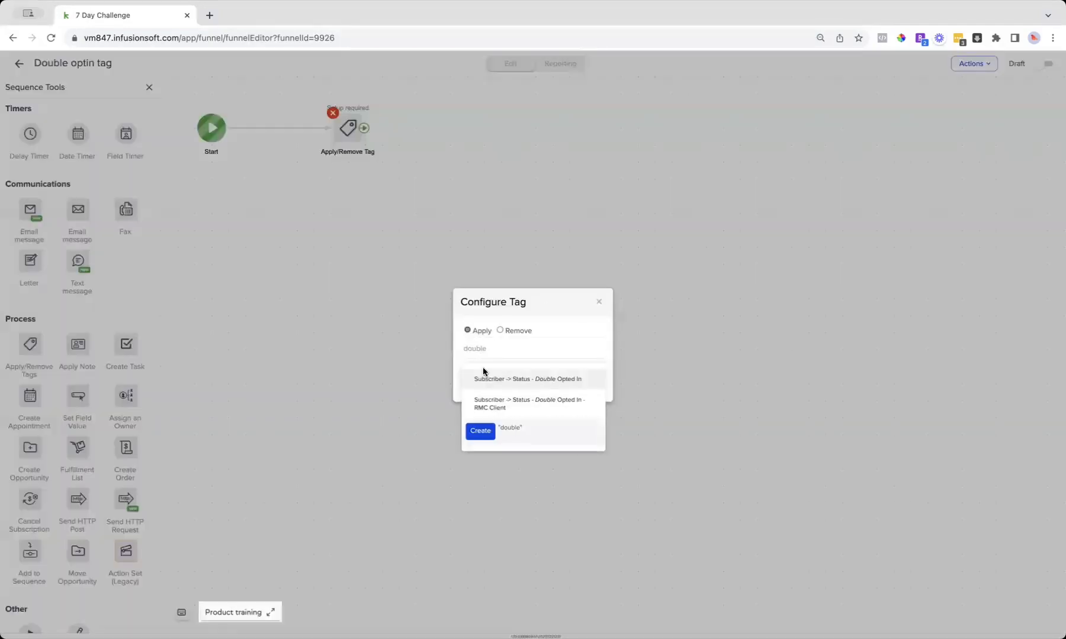
pyautogui.click(511, 379)
pyautogui.click(588, 392)
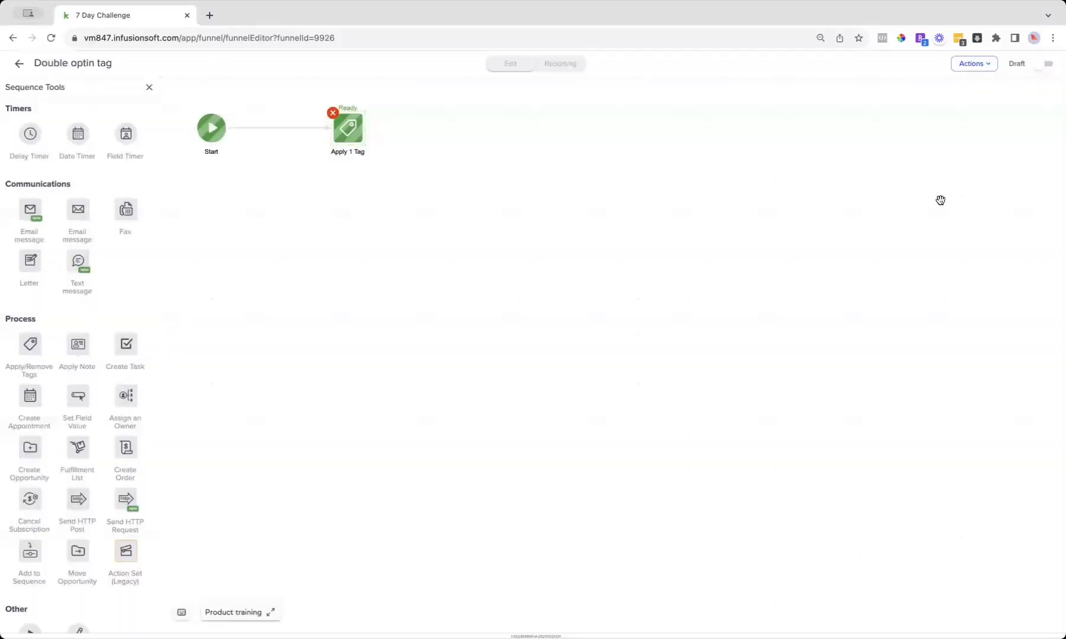
pyautogui.click(1044, 65)
pyautogui.click(20, 63)
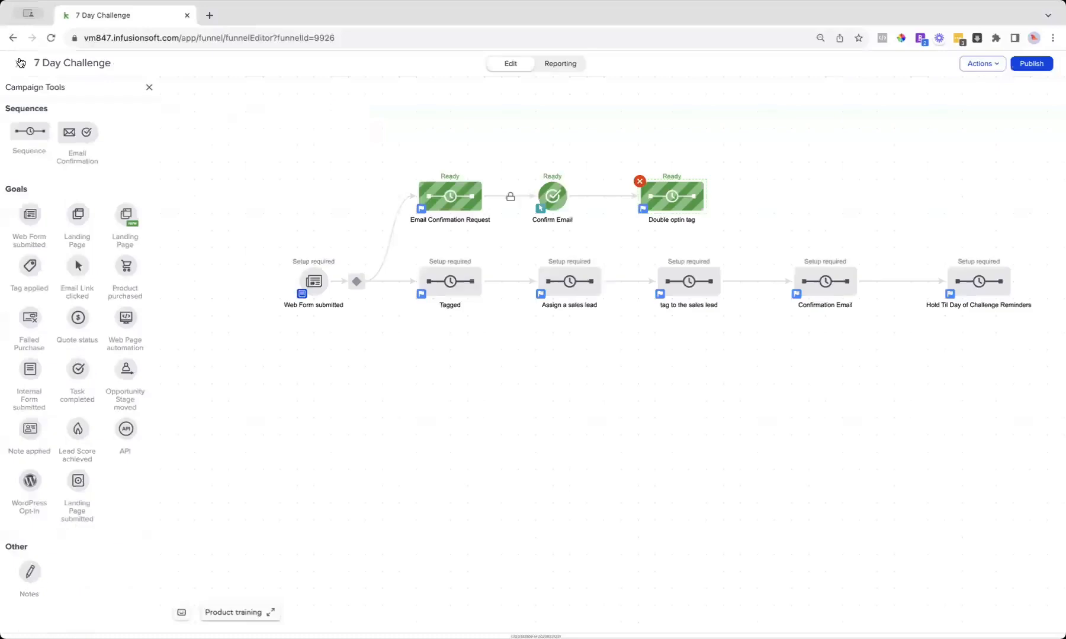
# In the Web Form submitted goal's form, add a name field below First Name that shows only Last Name.
pyautogui.click(312, 284)
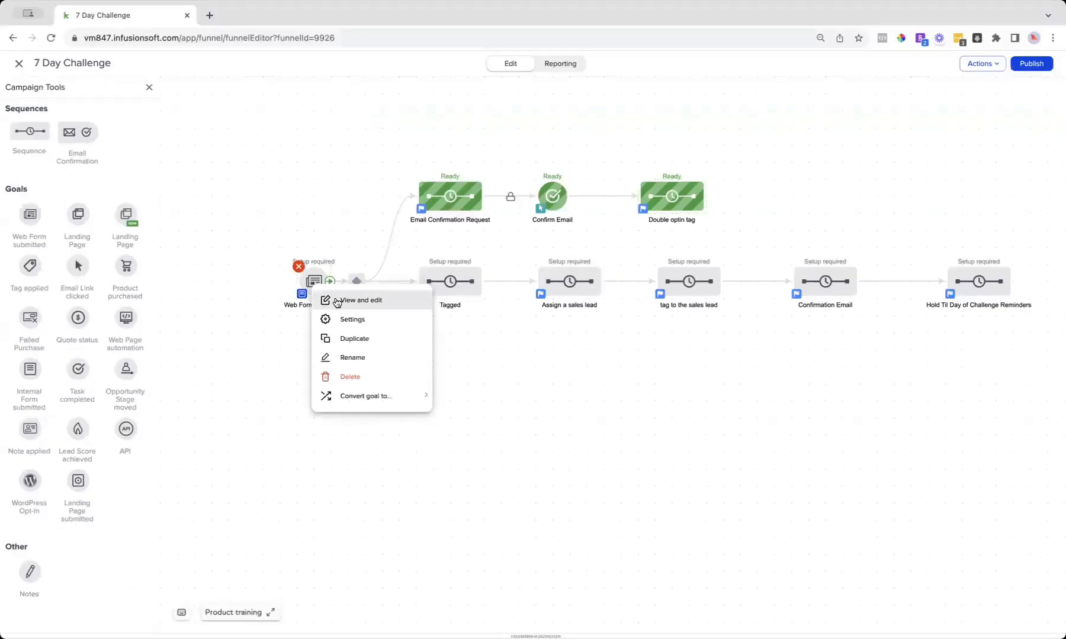
pyautogui.click(332, 300)
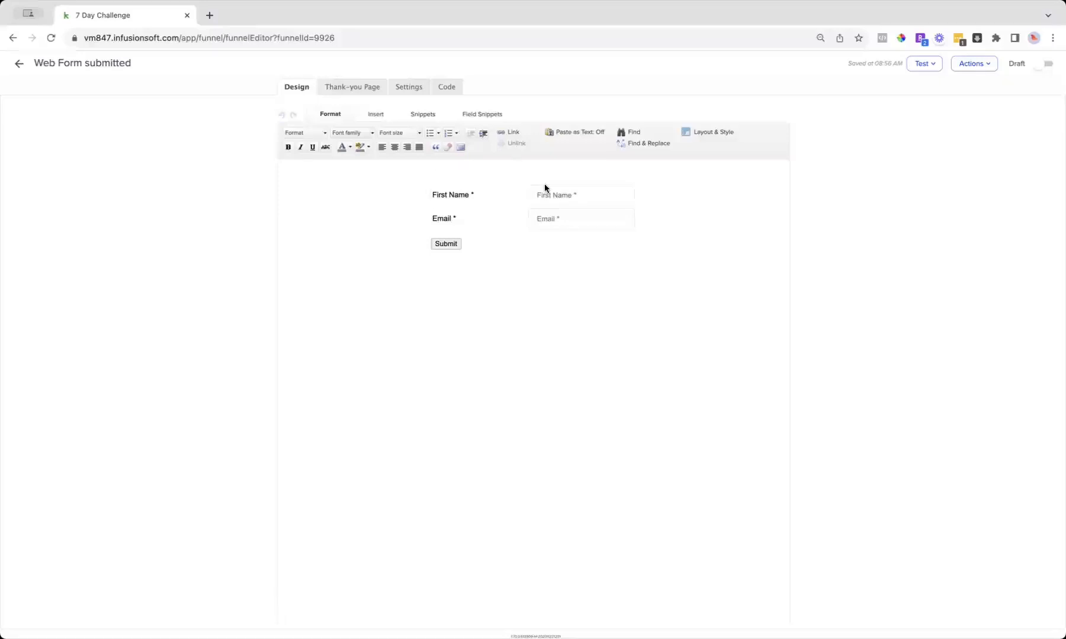
pyautogui.click(375, 115)
pyautogui.click(330, 113)
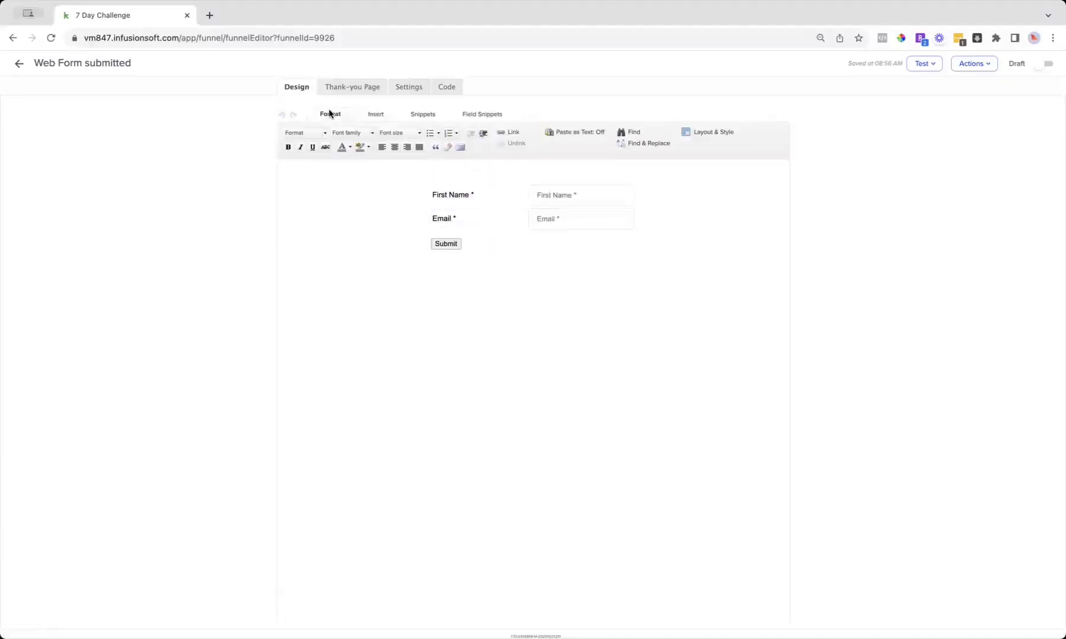
pyautogui.click(422, 114)
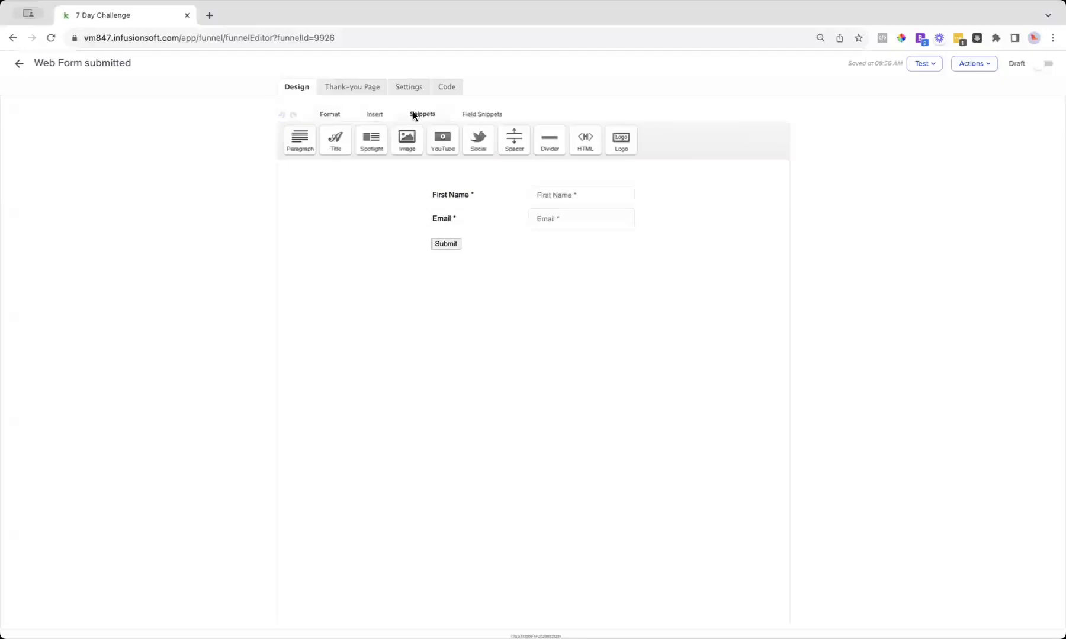
pyautogui.click(476, 116)
pyautogui.moveTo(300, 139); pyautogui.dragTo(526, 214)
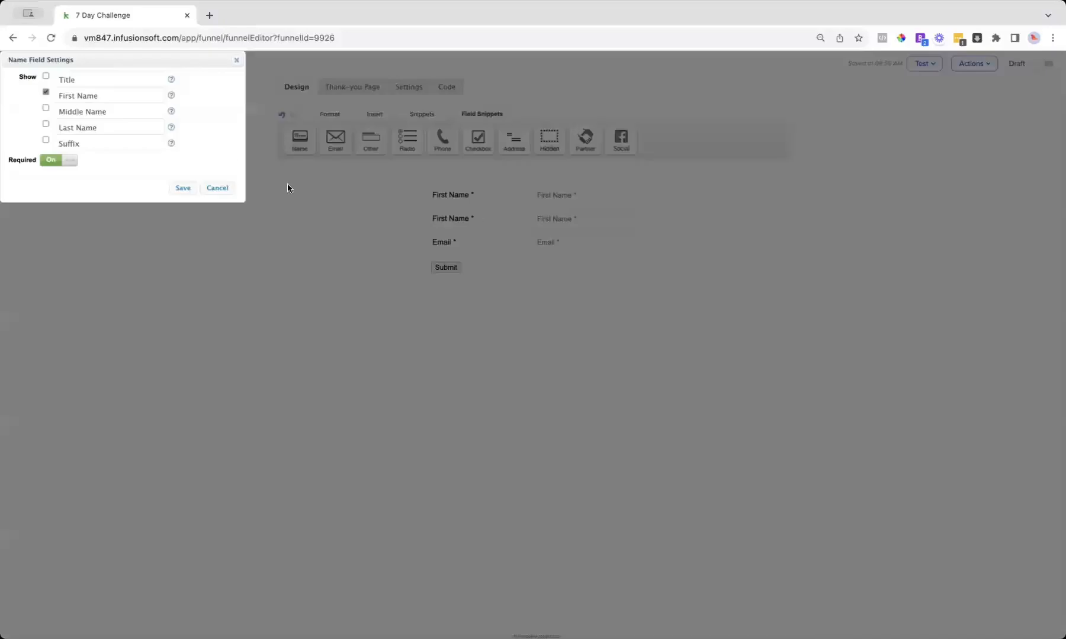
pyautogui.click(46, 91)
pyautogui.click(46, 125)
pyautogui.click(176, 188)
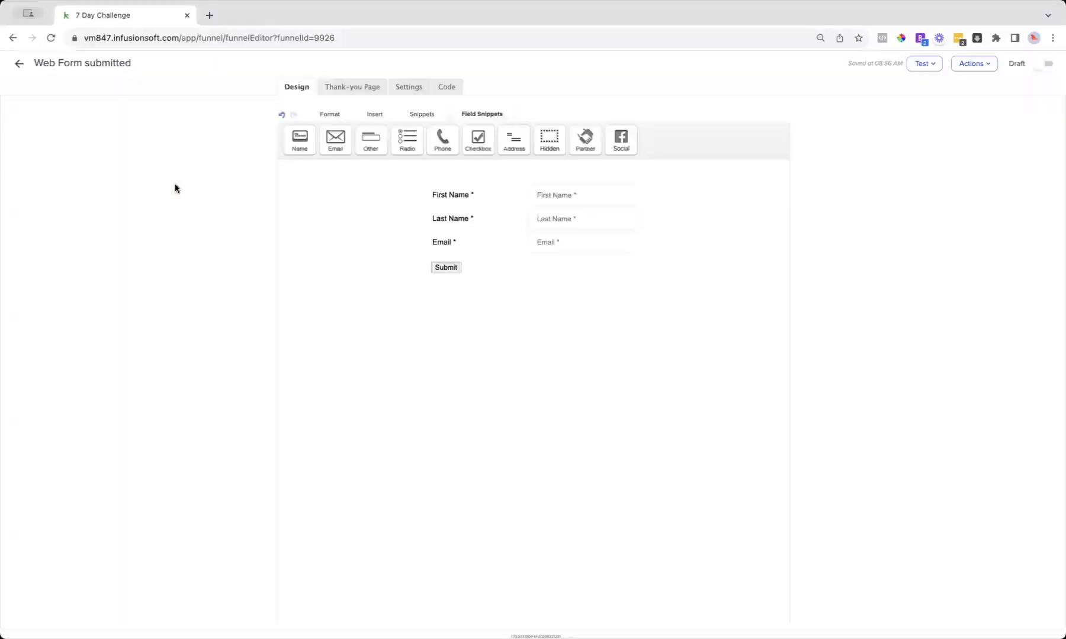
# Add a Phone 1 field between Email and the Submit button on the web form.
pyautogui.moveTo(444, 140); pyautogui.dragTo(485, 264)
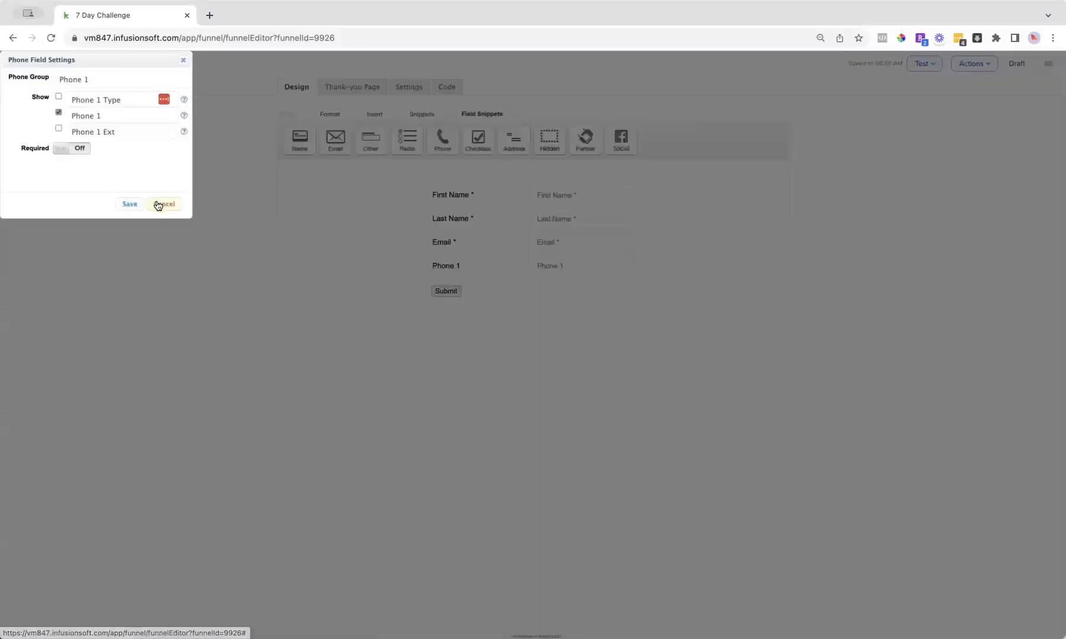
pyautogui.click(129, 204)
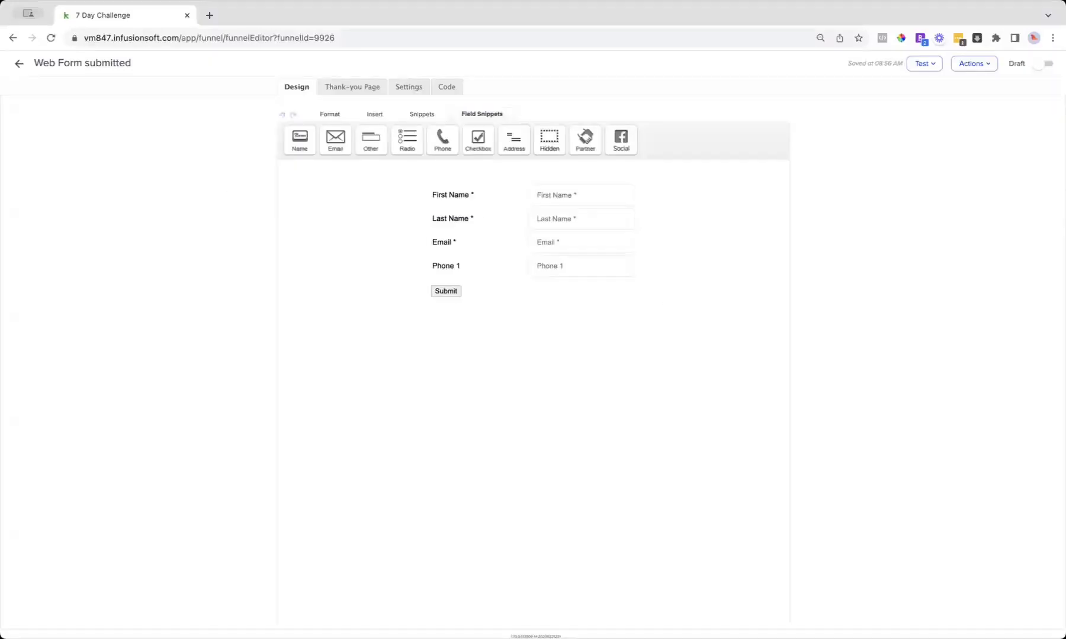
# Open the web form's thank-you page settings and mark the web form as Ready.
pyautogui.click(361, 92)
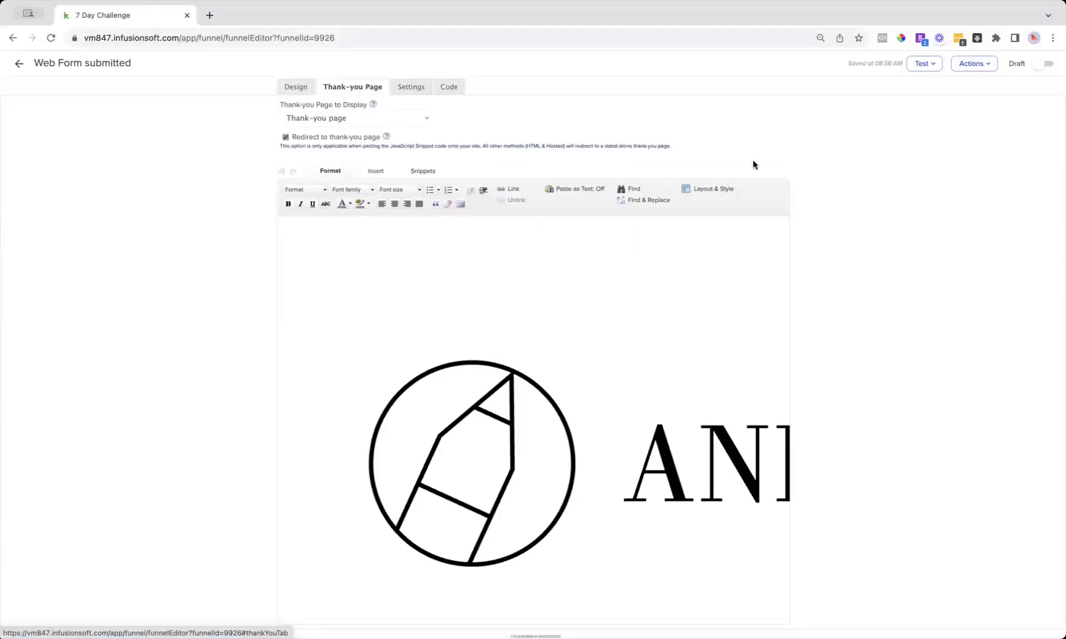
pyautogui.click(1045, 64)
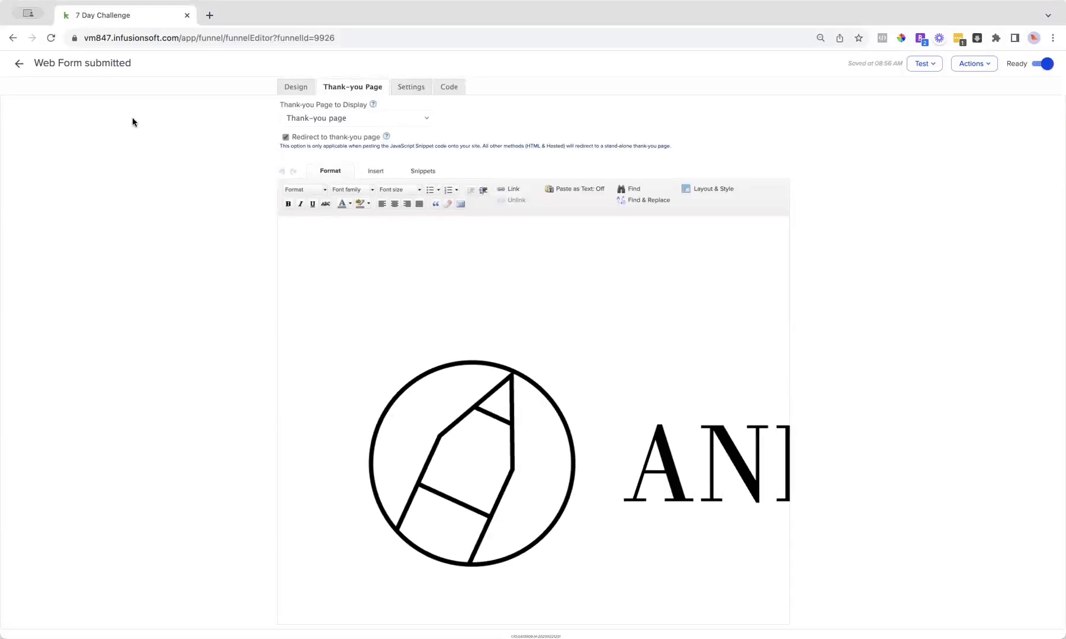
# Try the Web address option as the thank-you page to display and restore the Thank-you page option.
pyautogui.click(303, 119)
pyautogui.click(298, 127)
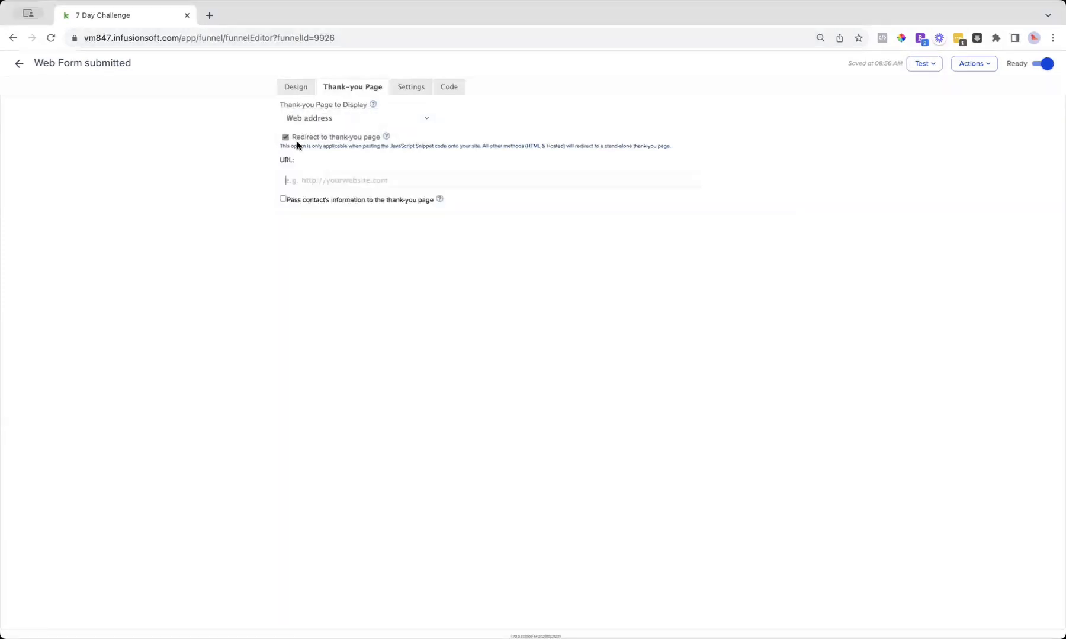
pyautogui.click(292, 117)
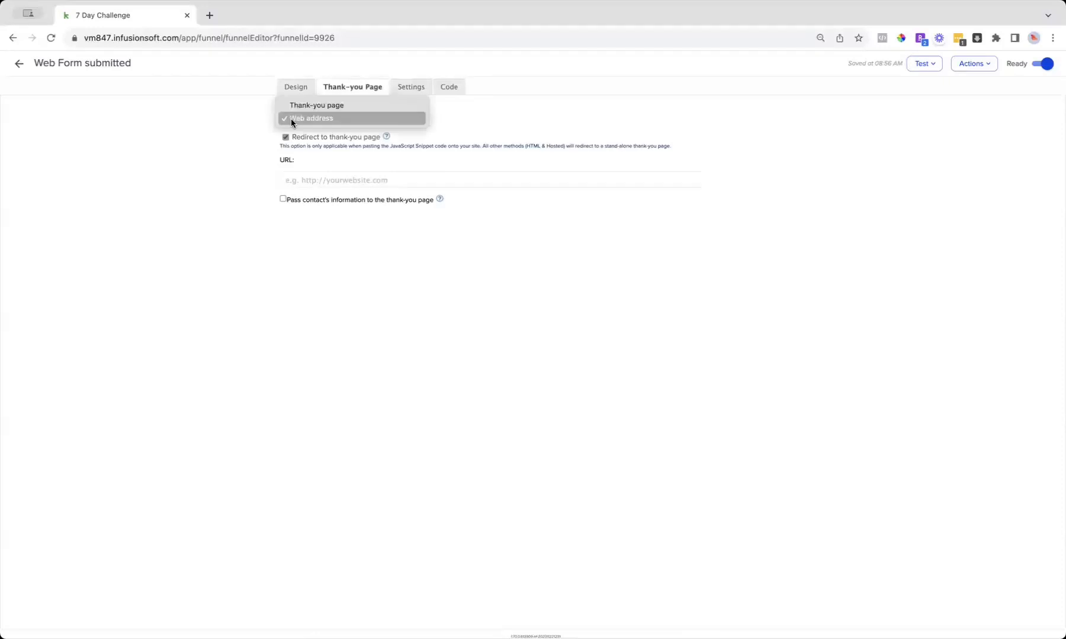
pyautogui.click(290, 107)
# Review the web form's settings and its unstyled HTML code, and return to the campaign.
pyautogui.click(407, 88)
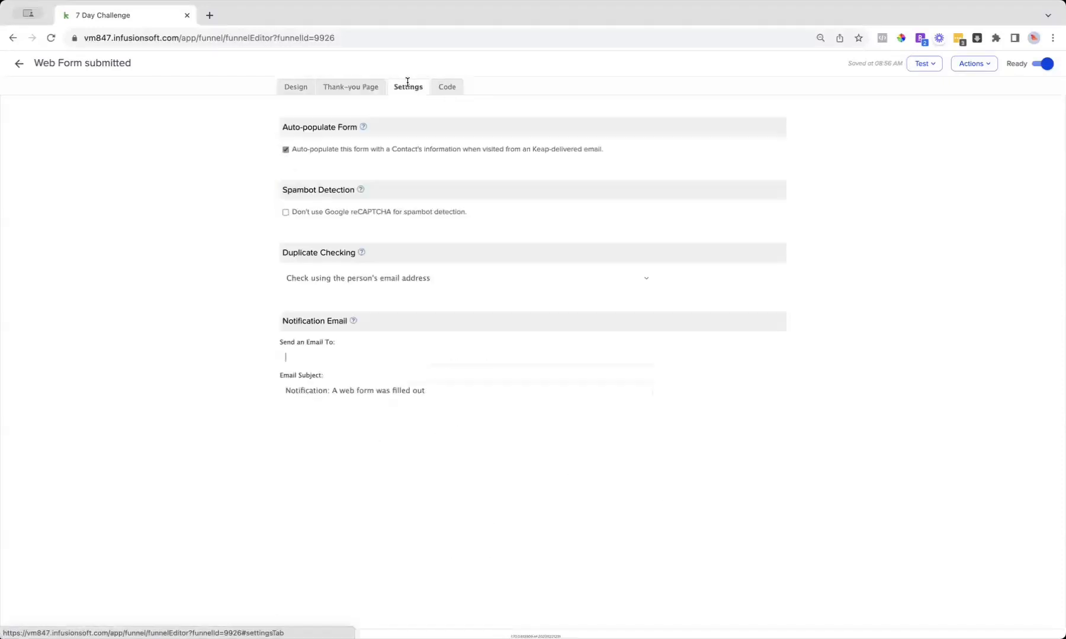
pyautogui.click(446, 87)
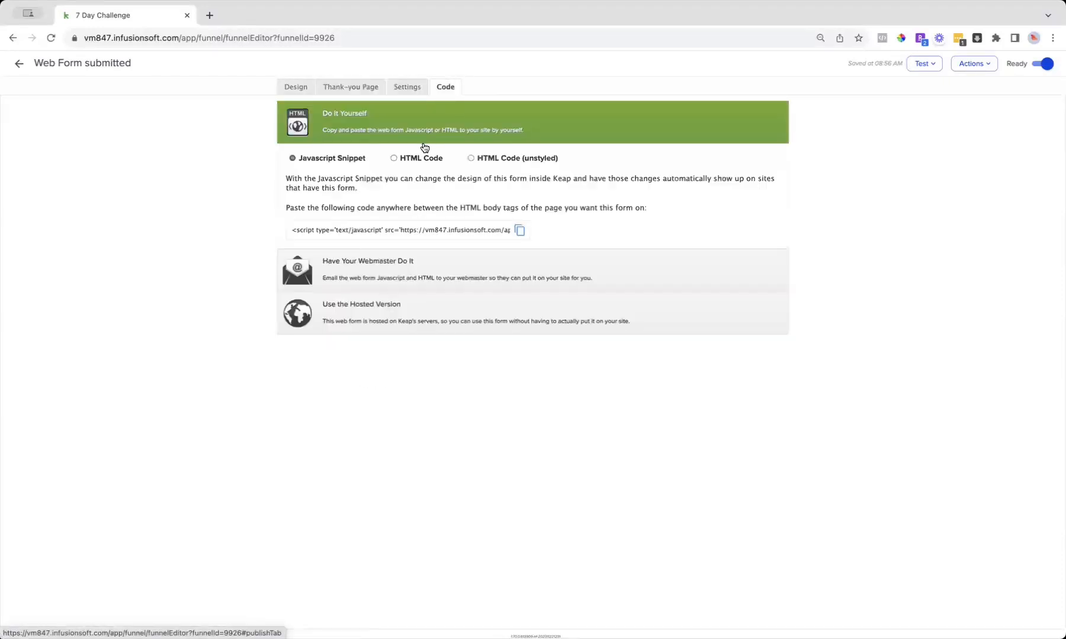
pyautogui.click(489, 159)
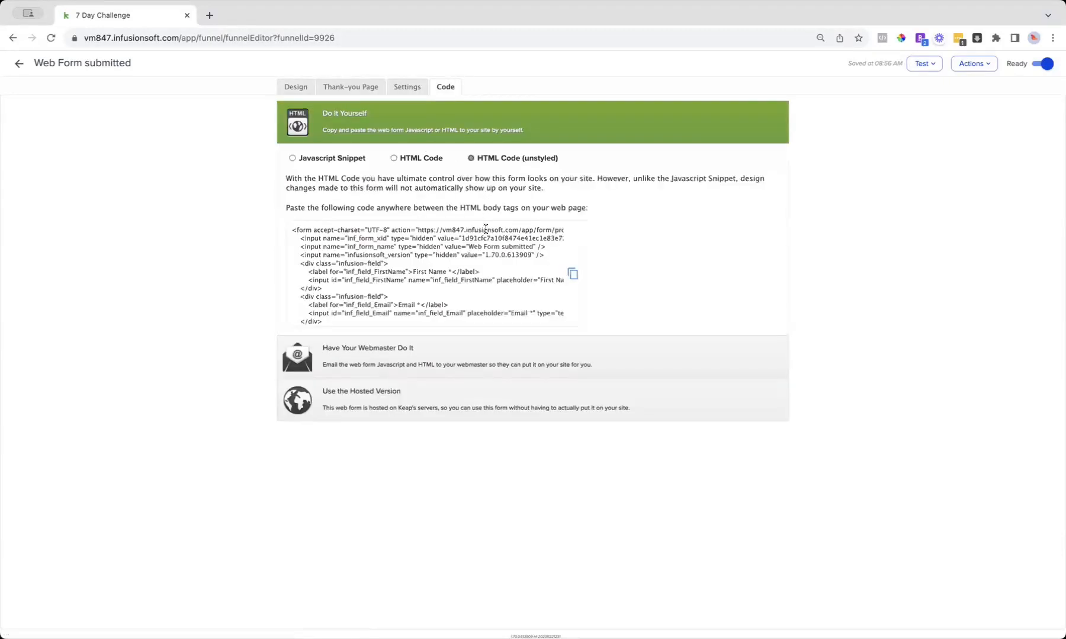
pyautogui.click(18, 63)
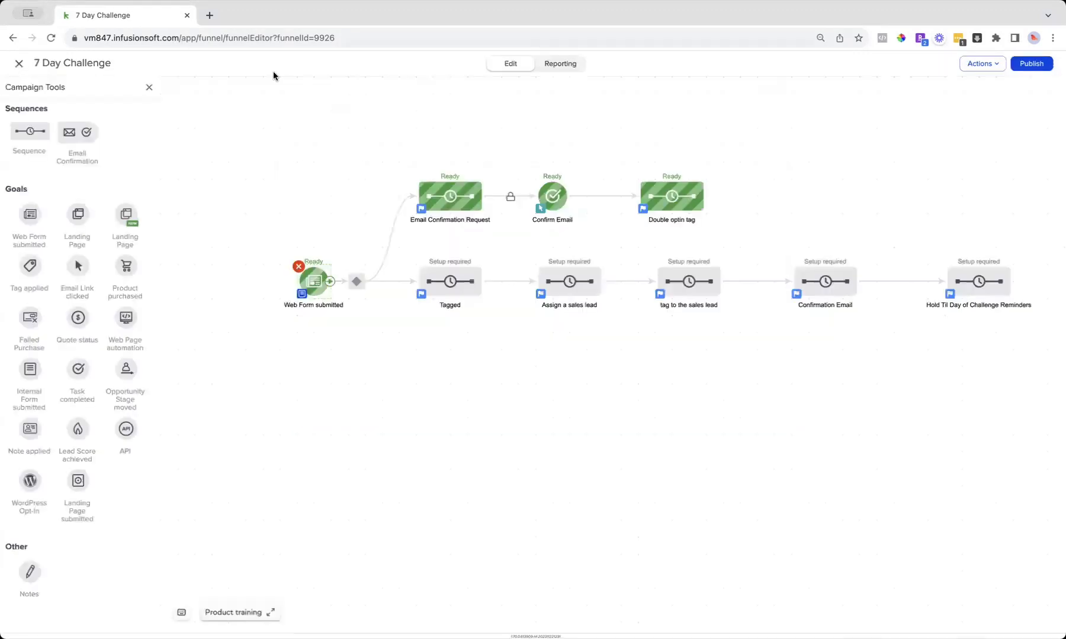
# In the Tagged sequence, add an Apply/Remove Tags process connected to Start.
pyautogui.click(443, 292)
pyautogui.click(464, 302)
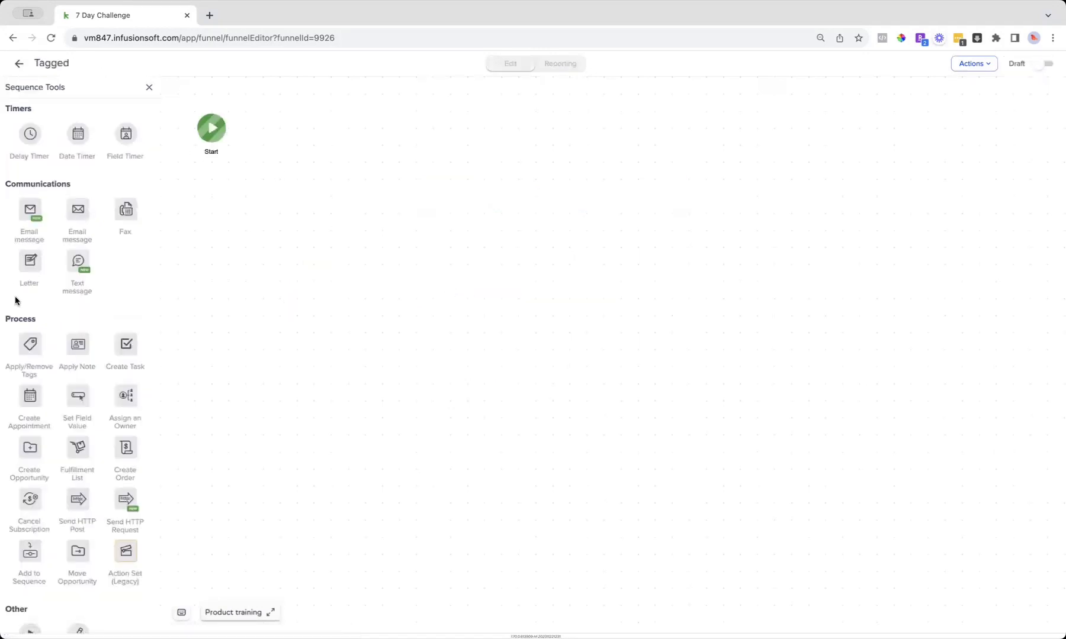
pyautogui.moveTo(30, 342); pyautogui.dragTo(342, 123)
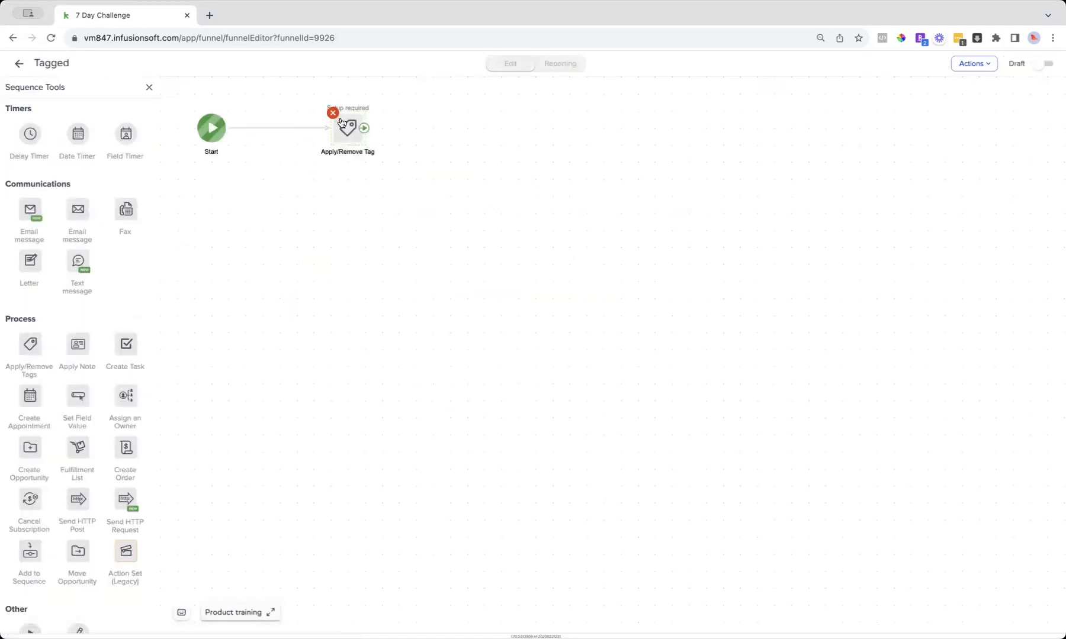
# Configure the process to apply the tag Subscriber -> Gratitude Magic Challenge - DK, mark the Tagged sequence as Ready, and return to the campaign.
pyautogui.click(341, 123)
pyautogui.click(391, 141)
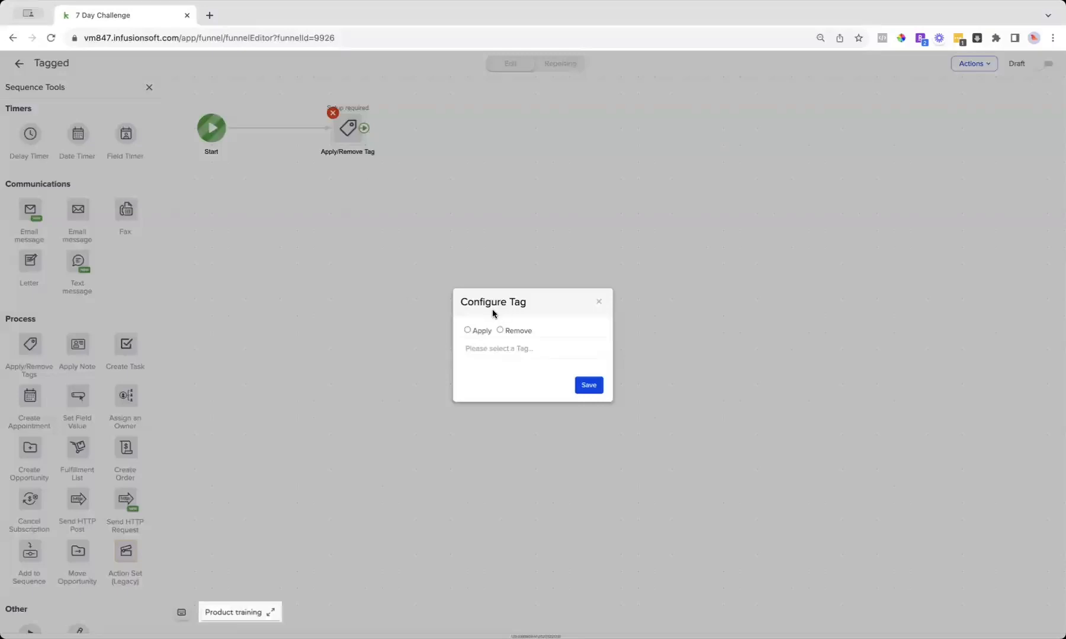
pyautogui.click(482, 334)
pyautogui.click(482, 341)
pyautogui.write('Chalinege')
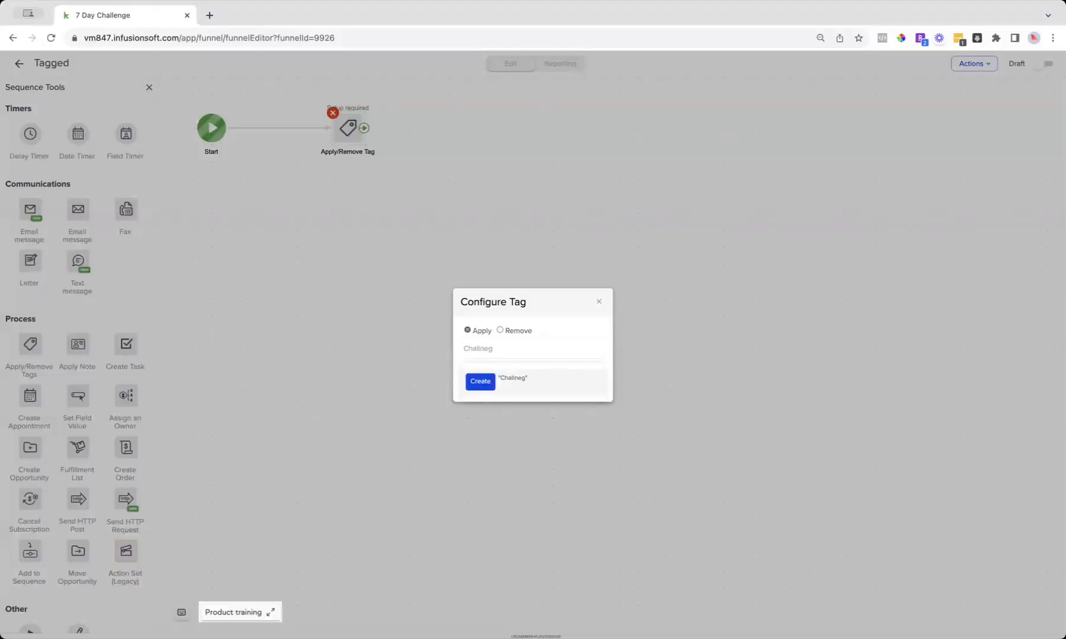
pyautogui.press('BackSpace')
pyautogui.press('BackSpace')
pyautogui.press('BackSpace')
pyautogui.press('BackSpace')
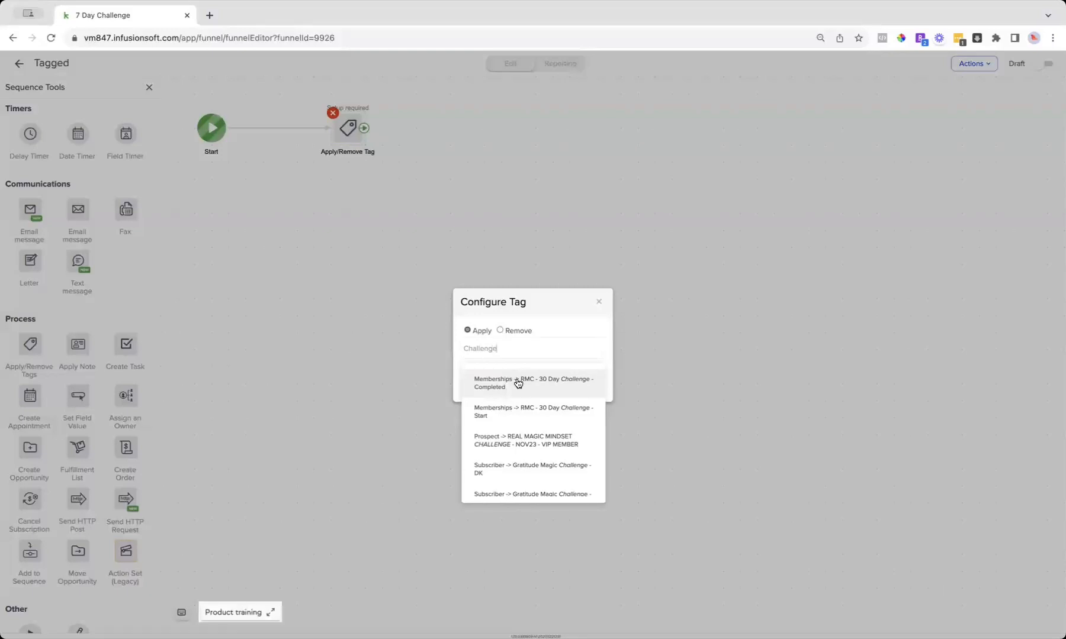
pyautogui.click(510, 468)
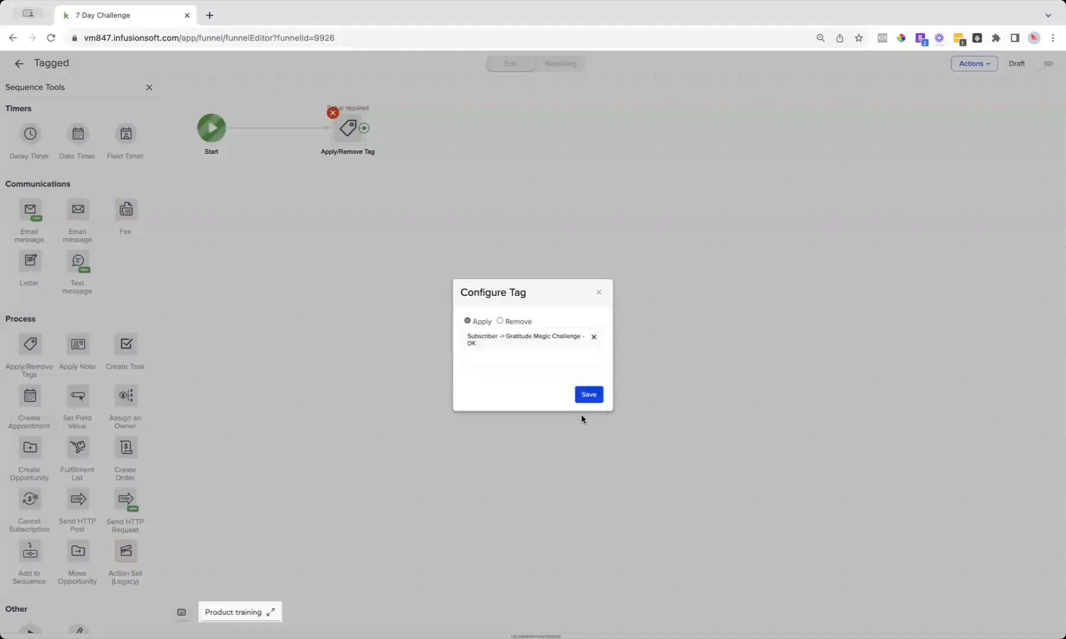
pyautogui.click(589, 393)
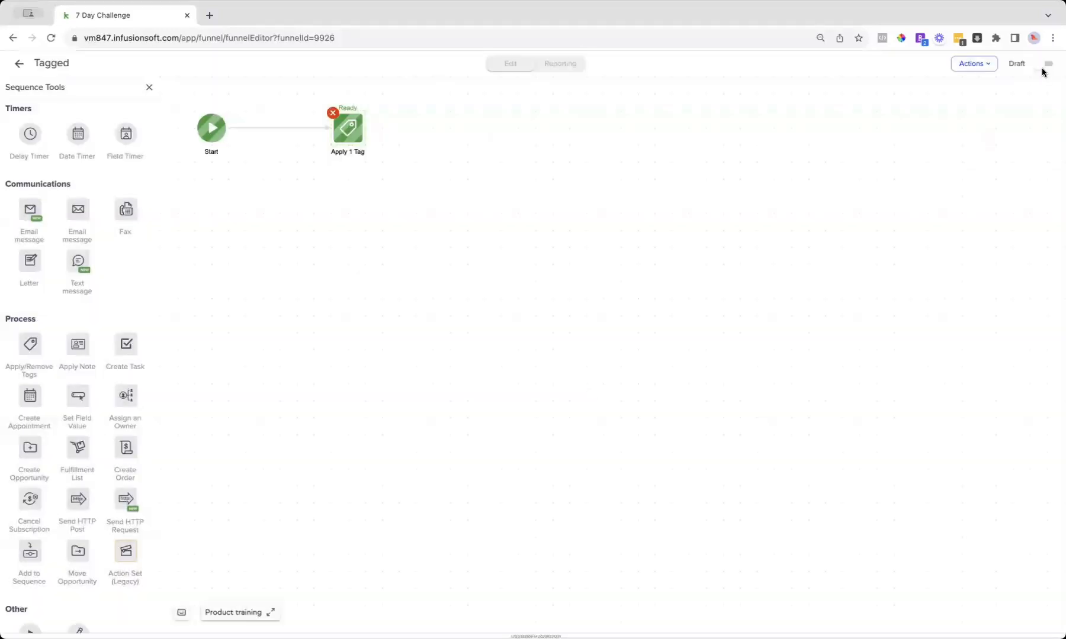
pyautogui.click(1043, 65)
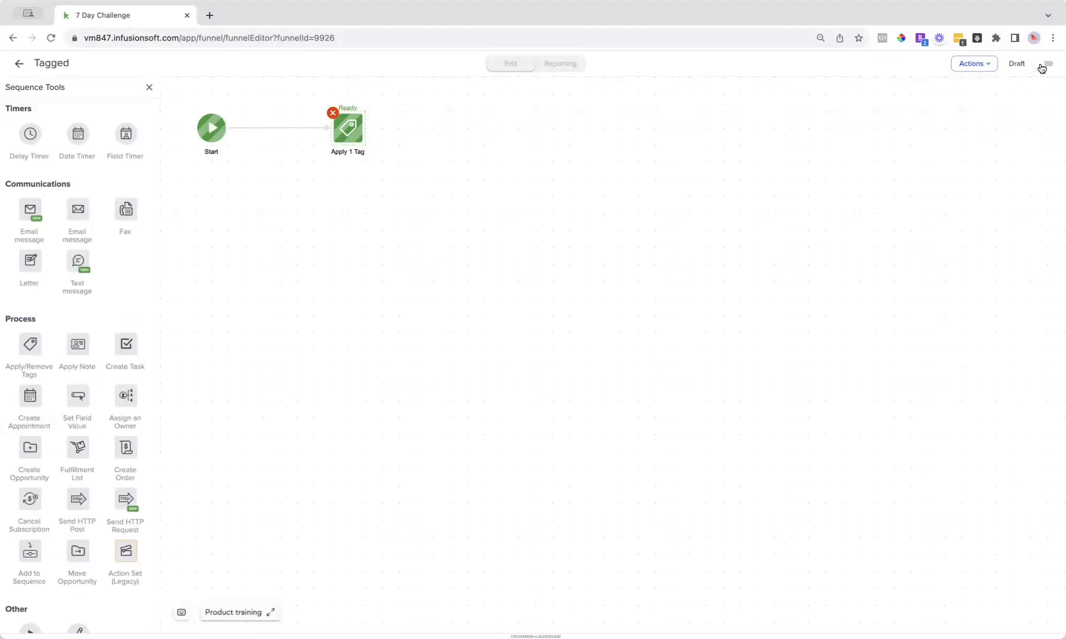
pyautogui.click(18, 63)
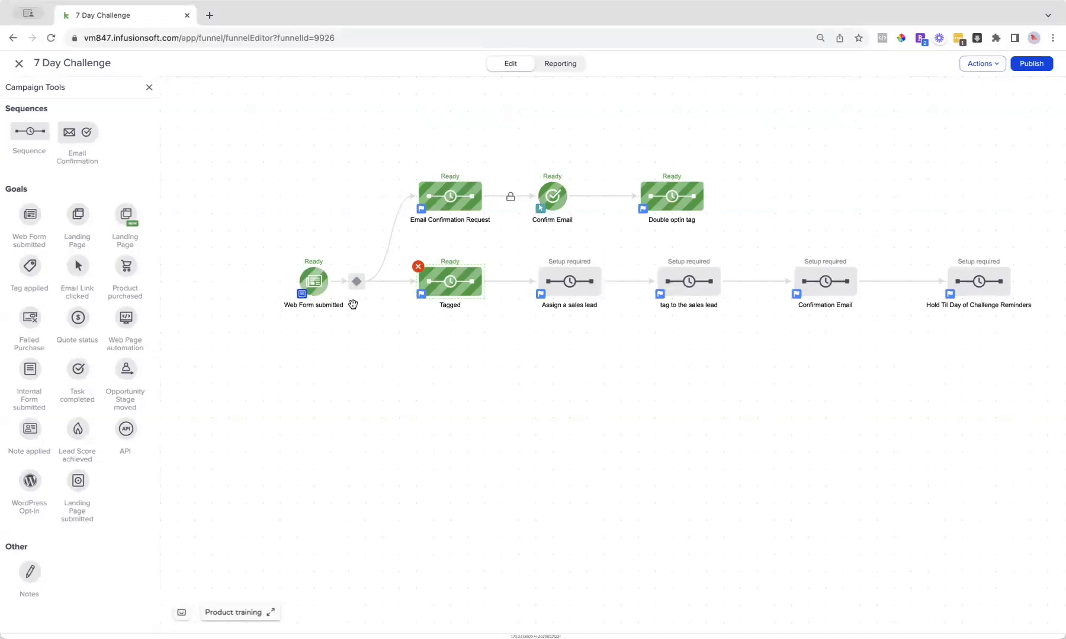
# Move the Web Form submitted goal farther from the decision diamond and open the diamond's rules.
pyautogui.moveTo(316, 289); pyautogui.dragTo(282, 289)
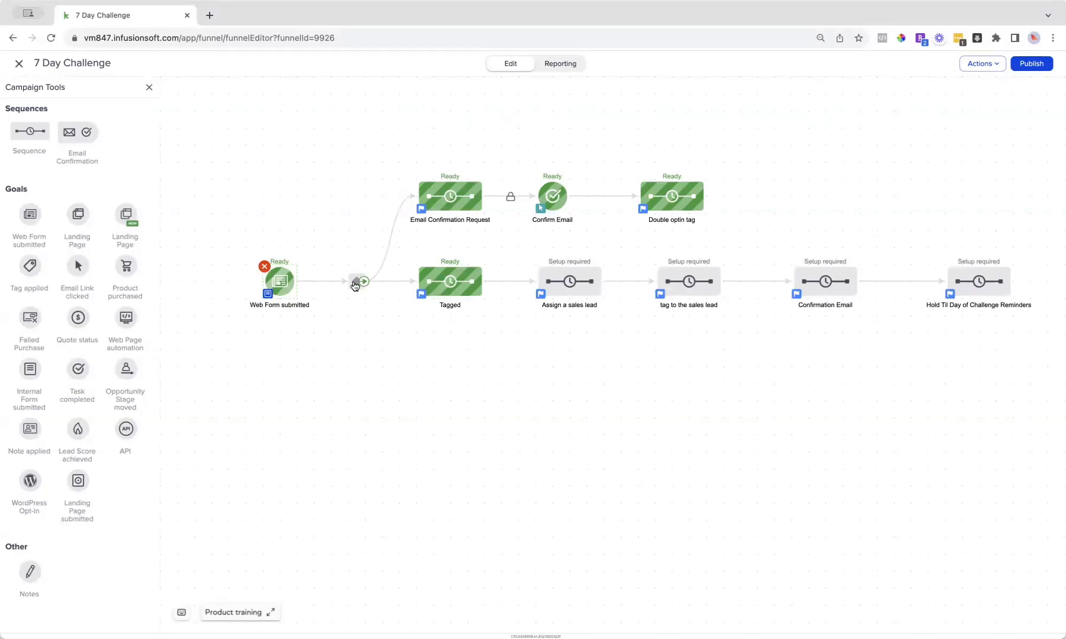
pyautogui.click(354, 286)
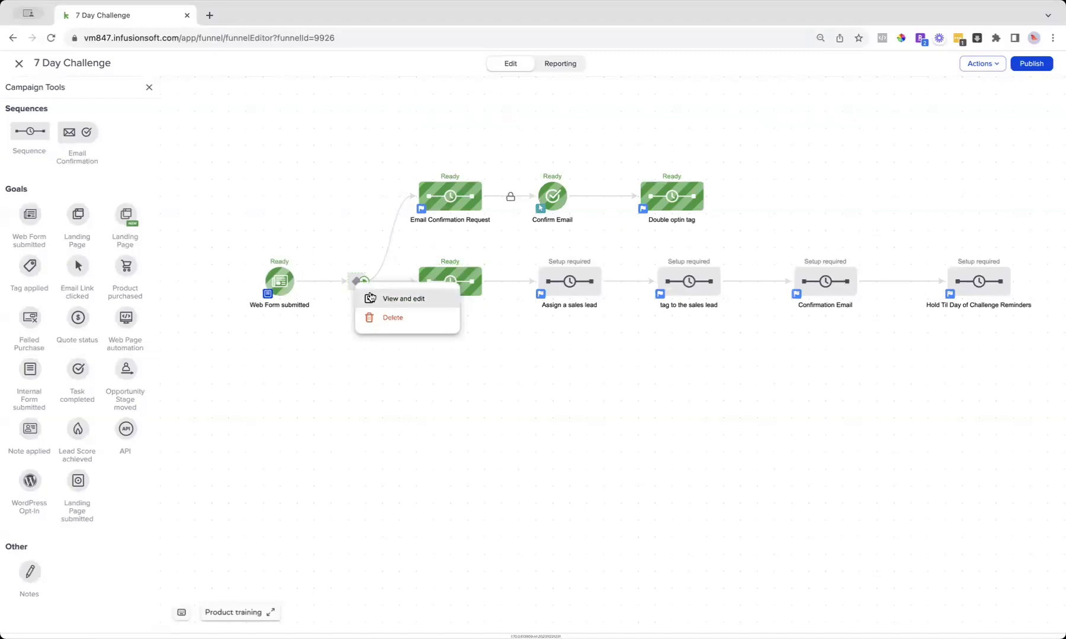
pyautogui.click(369, 297)
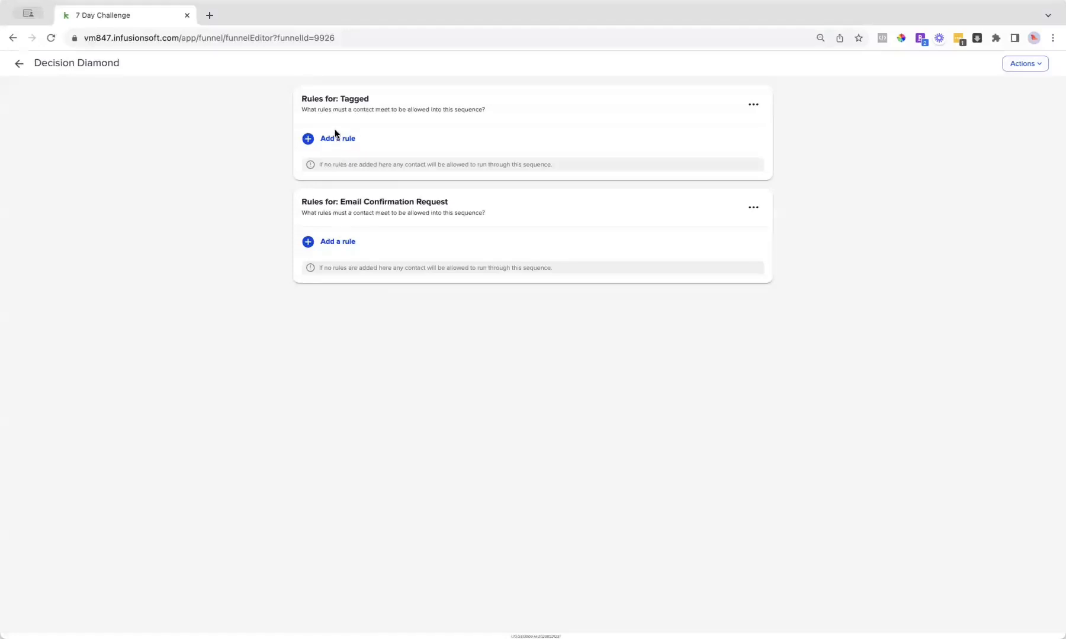
# Add a rule for Email Confirmation Request requiring that the Contact's Tags doesn't contain Subscriber -> Status - Double Opted In, and return to the campaign.
pyautogui.click(340, 243)
pyautogui.click(348, 250)
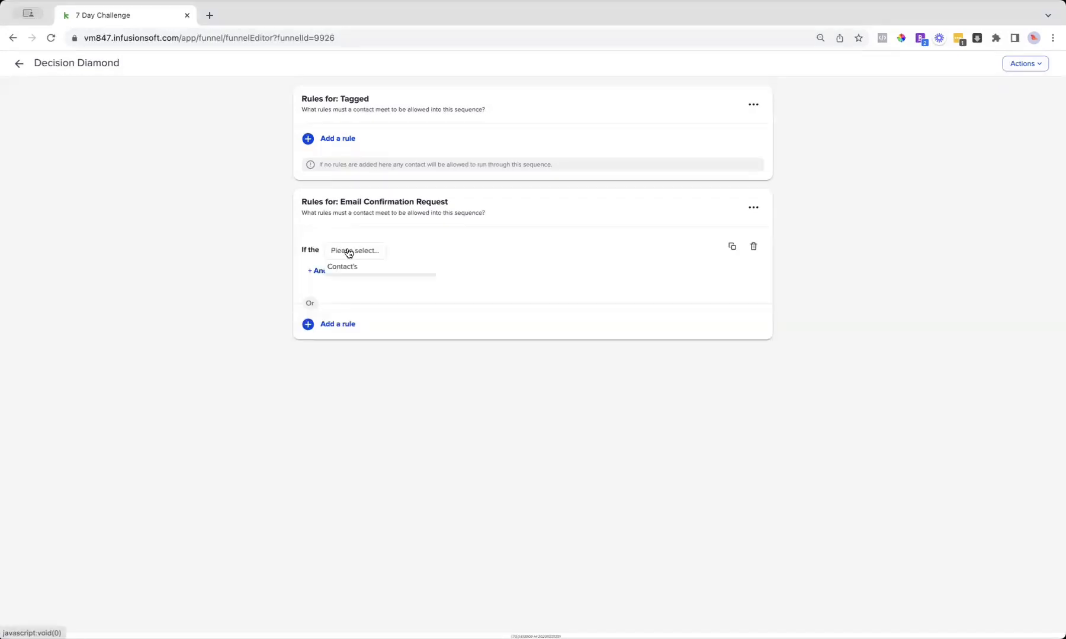
pyautogui.click(350, 267)
pyautogui.click(388, 250)
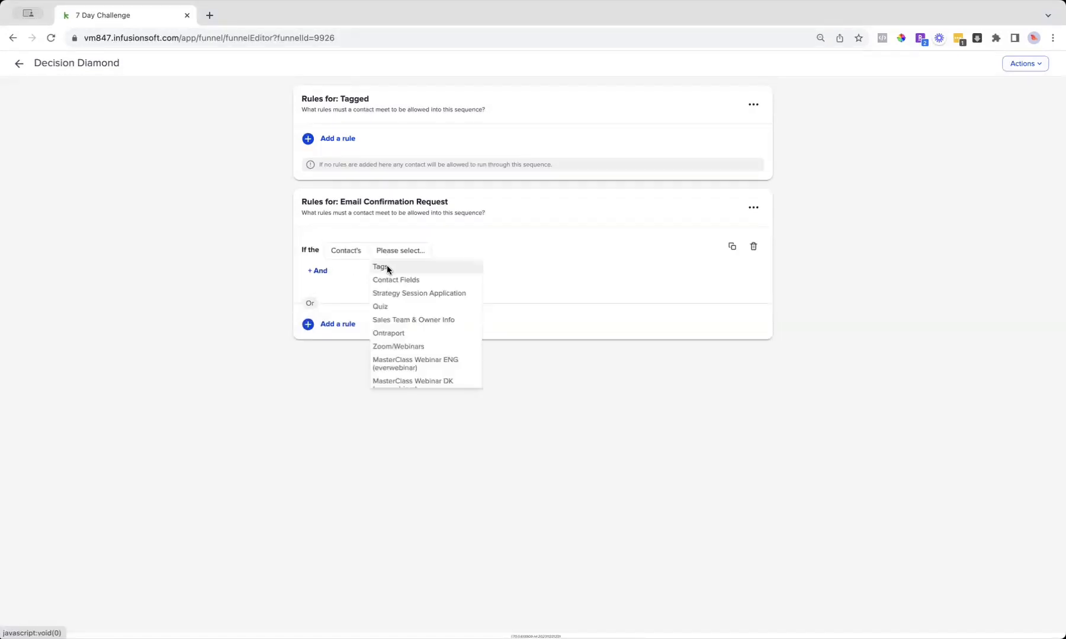
pyautogui.click(386, 266)
pyautogui.click(445, 255)
pyautogui.click(435, 281)
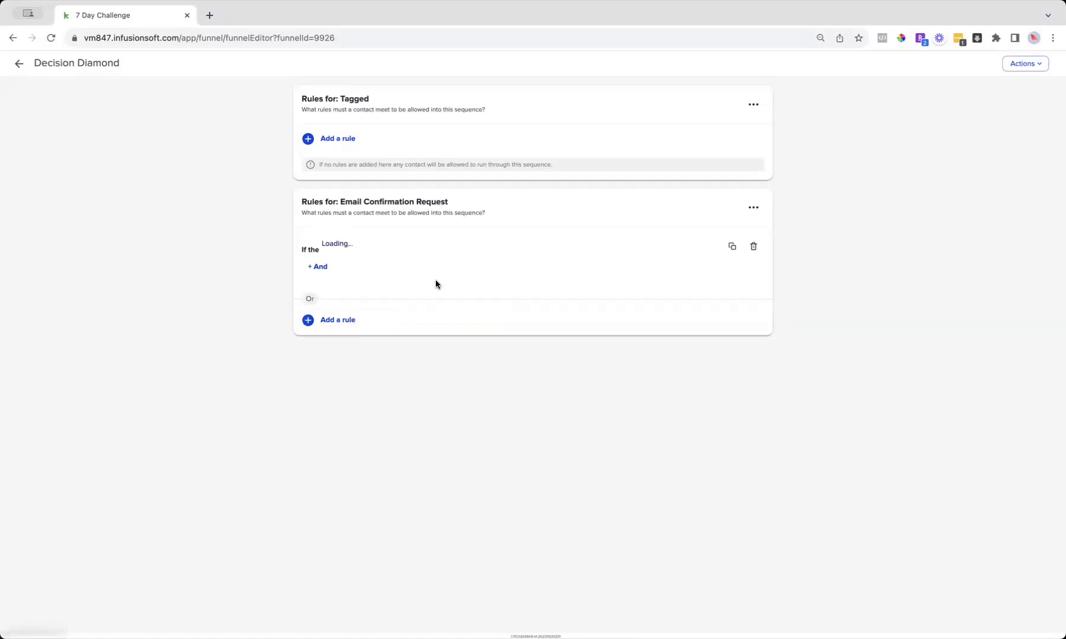
pyautogui.click(481, 254)
pyautogui.write('double')
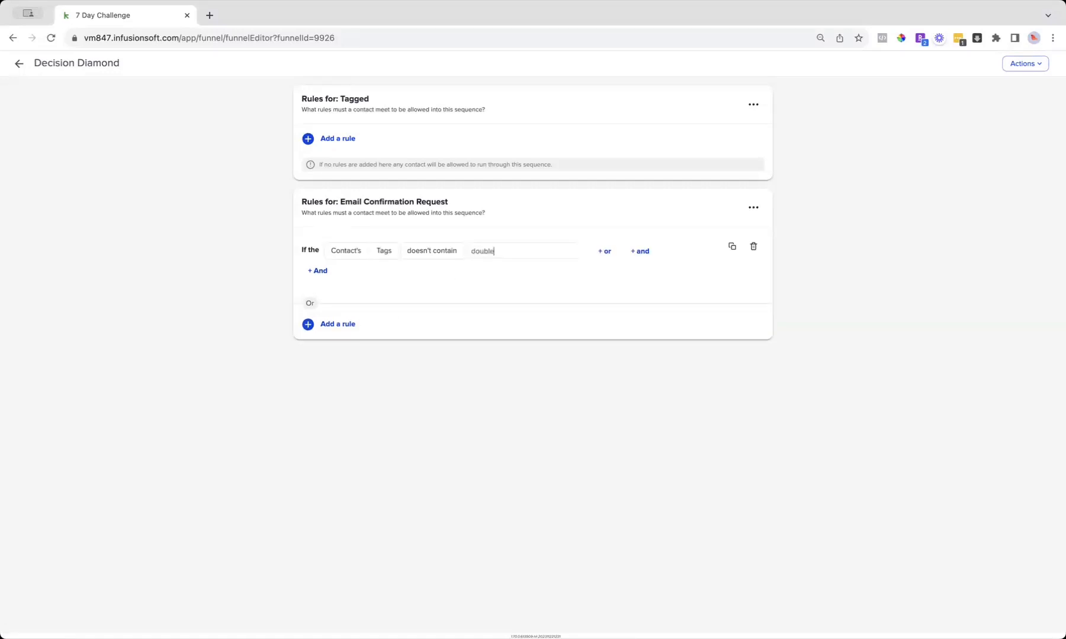
pyautogui.click(511, 267)
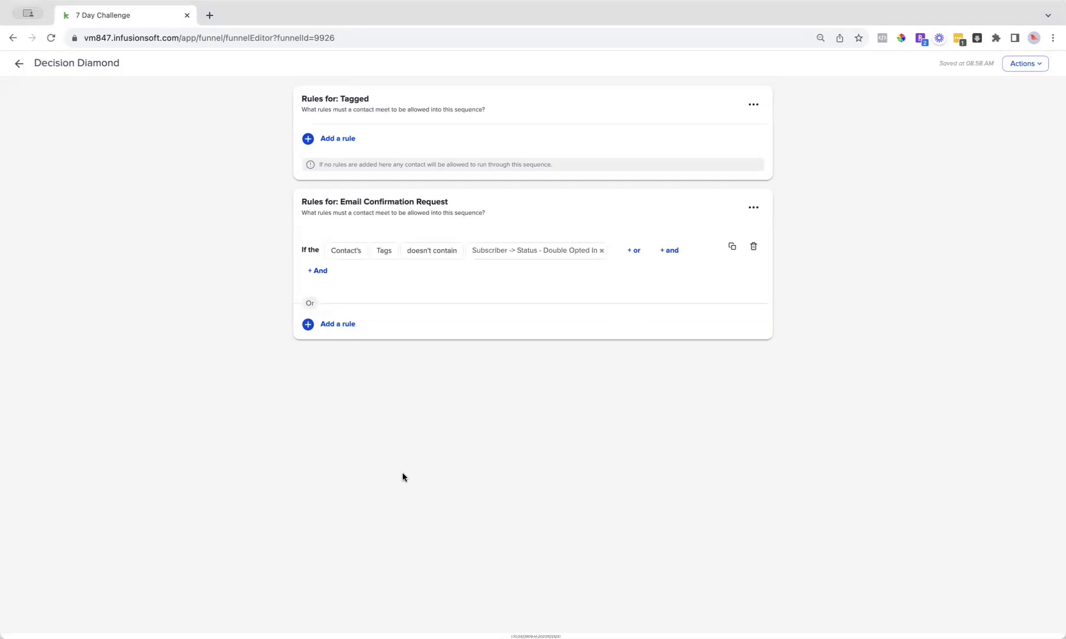
pyautogui.click(19, 66)
# In the Assign a sales lead sequence, add an Assign an Owner process connected to Start.
pyautogui.click(578, 284)
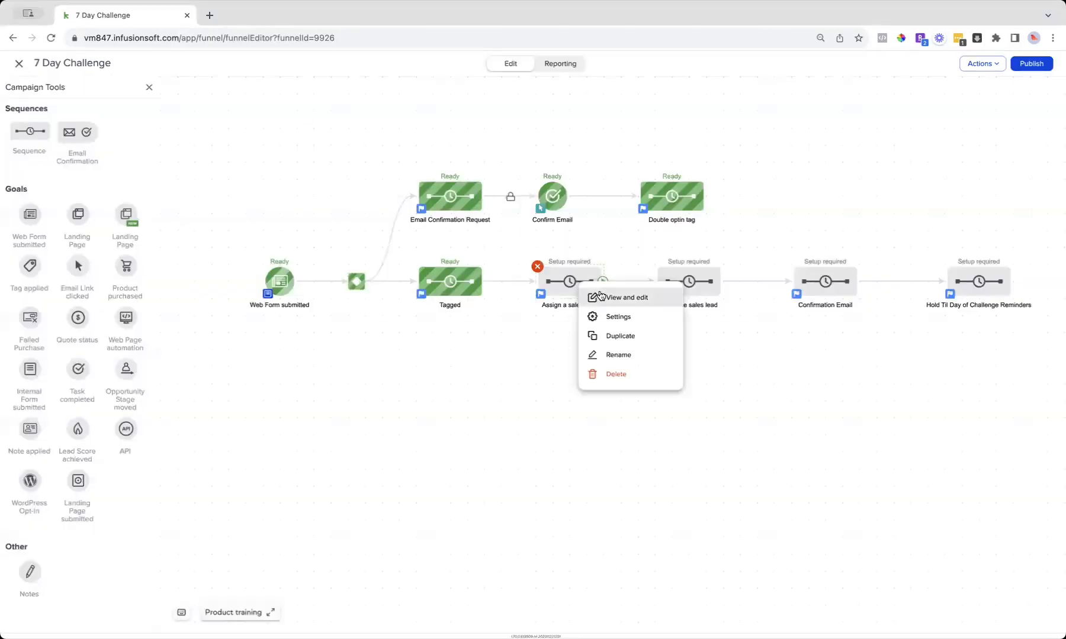
pyautogui.click(600, 295)
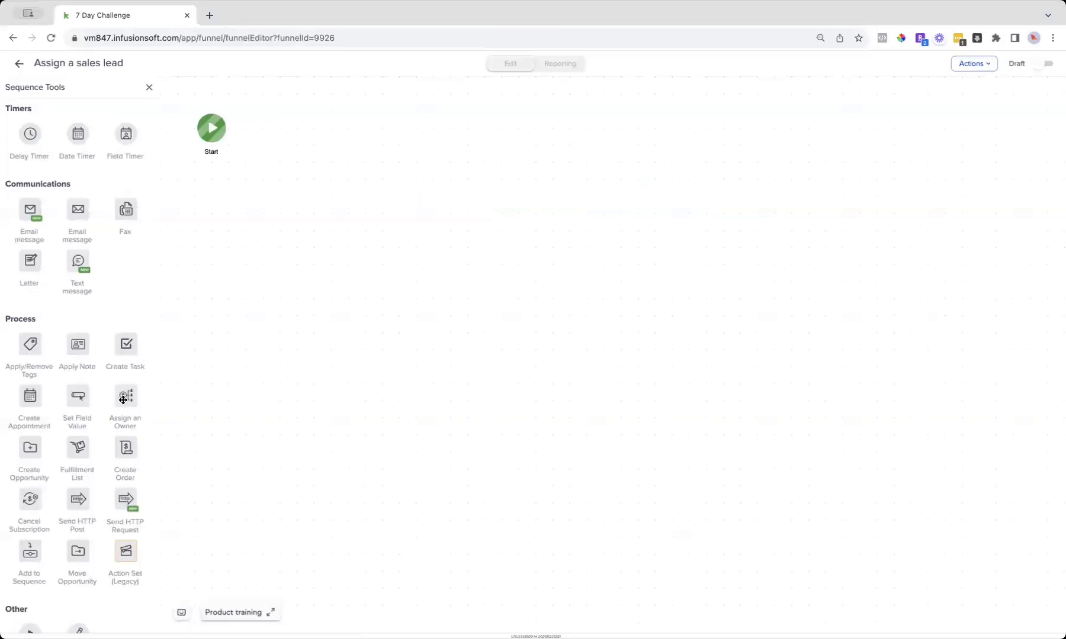
pyautogui.moveTo(123, 399); pyautogui.dragTo(348, 126)
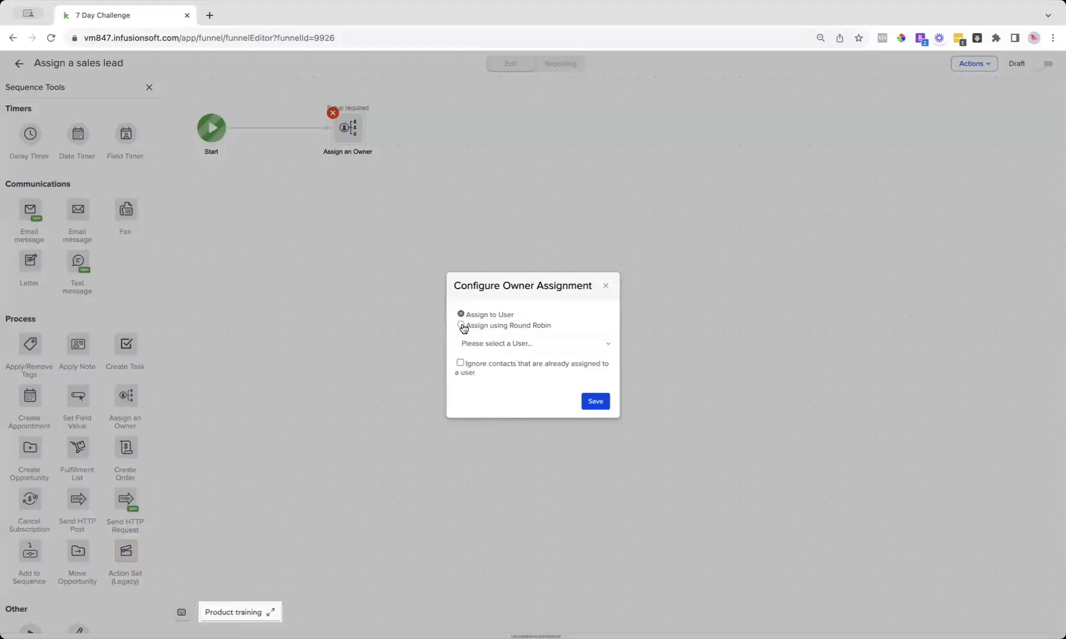
# Configure owner assignment using Round Robin, ignoring contacts already assigned to a user, and mark the Assign a sales lead sequence as Ready.
pyautogui.click(461, 325)
pyautogui.click(475, 343)
pyautogui.press('Escape')
pyautogui.click(467, 366)
pyautogui.click(595, 402)
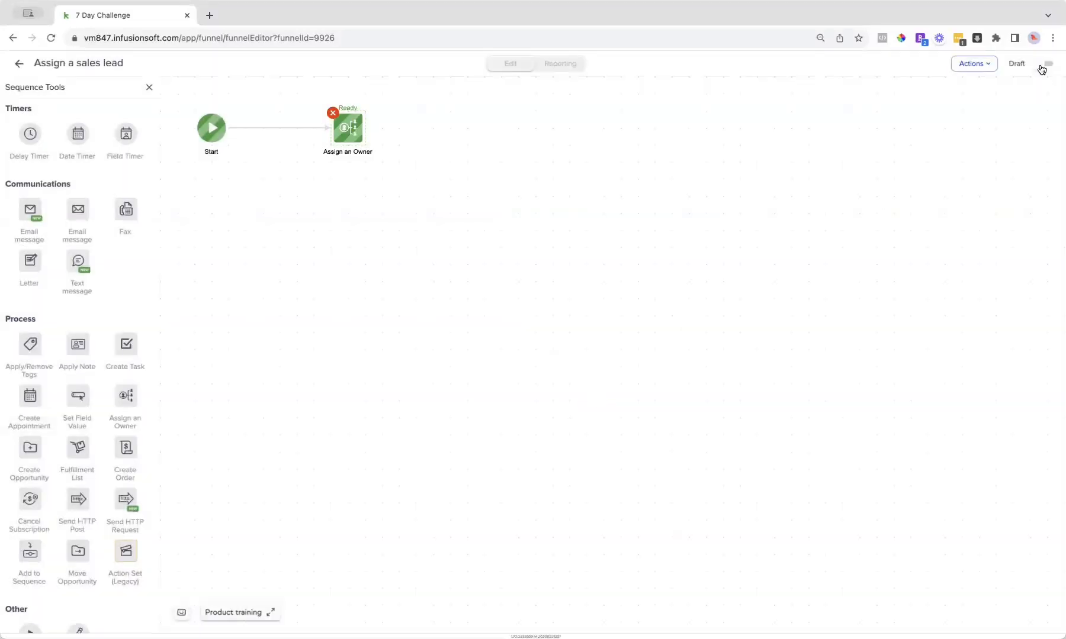
pyautogui.click(1045, 64)
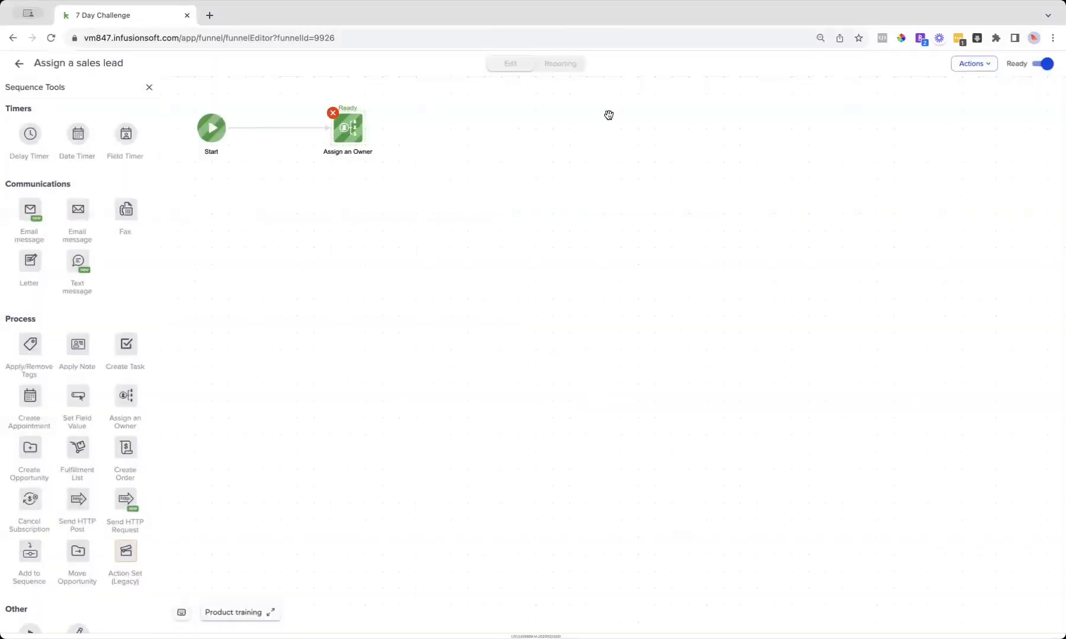
pyautogui.click(18, 63)
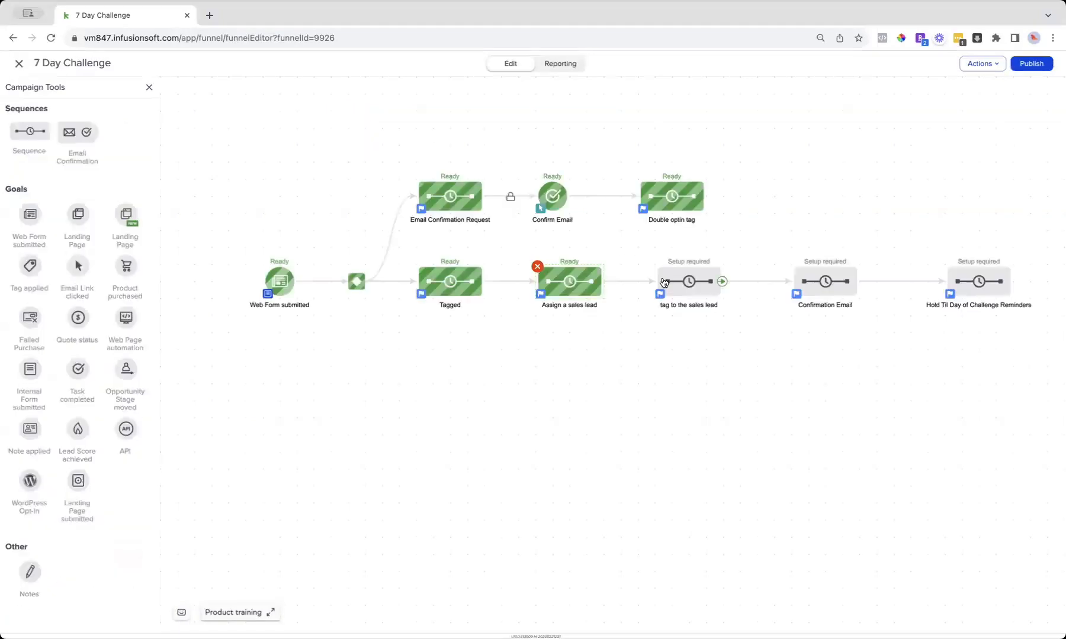
# In the tag to the sales lead sequence, add an Apply/Remove Tags process connected to Start.
pyautogui.click(664, 283)
pyautogui.click(696, 305)
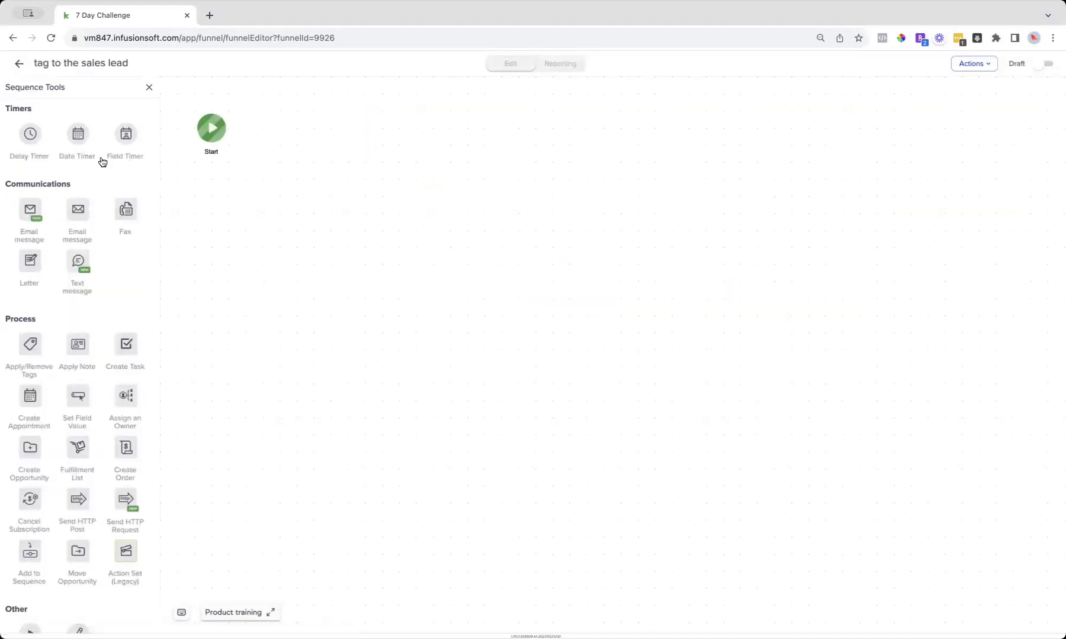
pyautogui.moveTo(30, 345); pyautogui.dragTo(347, 128)
# Configure the tag process to apply the sales lead's Prospect -> Sales - Owner tag, and mark the tag to the sales lead sequence as Ready.
pyautogui.click(347, 134)
pyautogui.click(370, 151)
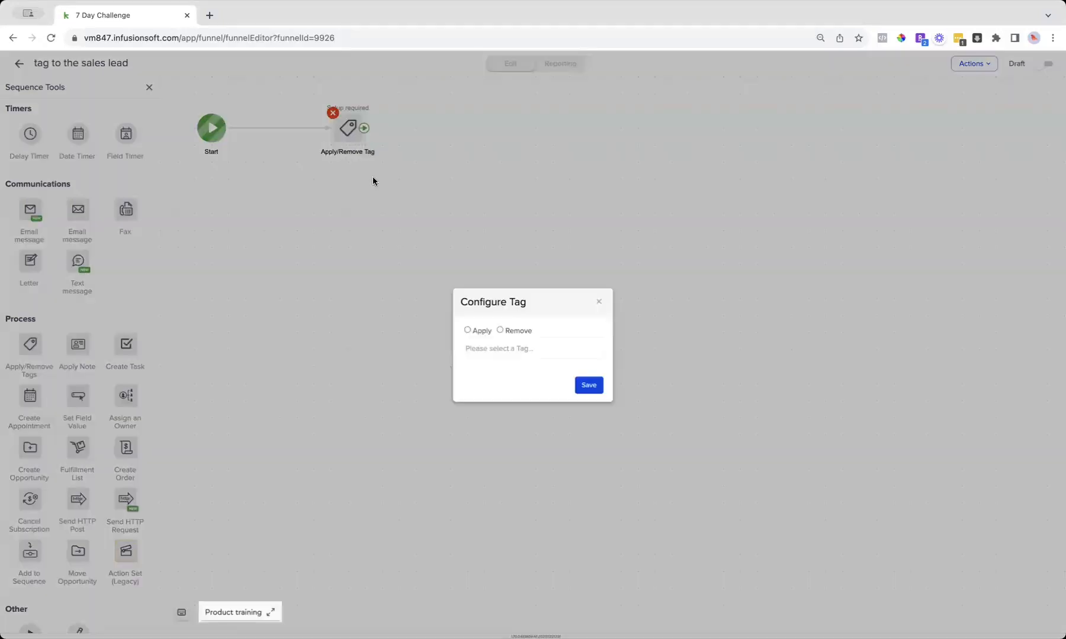
pyautogui.click(471, 347)
pyautogui.write('owner')
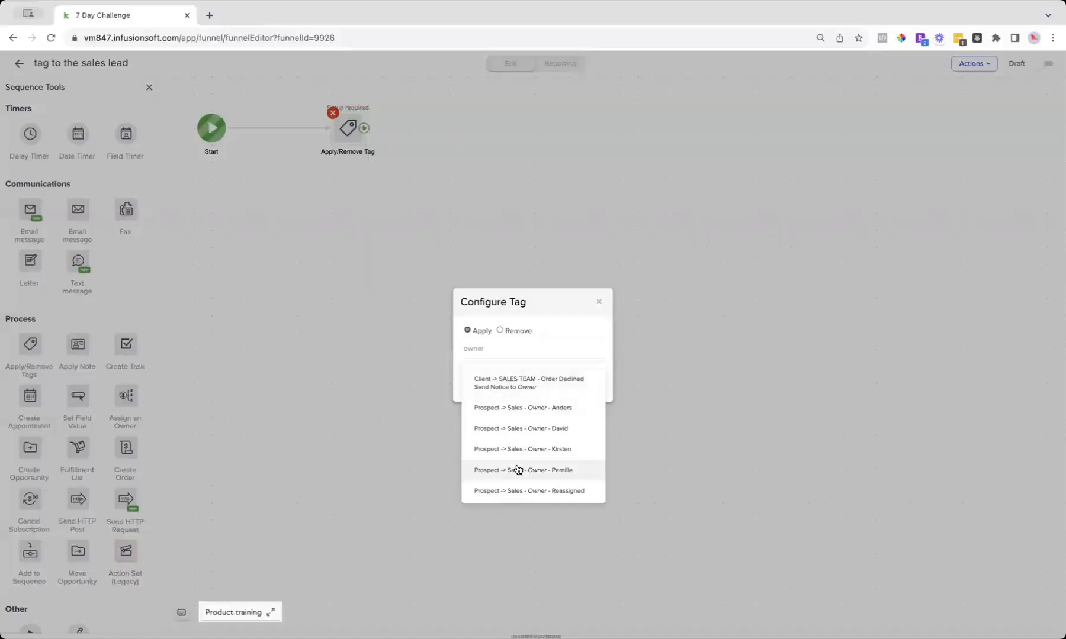
pyautogui.scroll(-1, 514, 486)
pyautogui.click(517, 417)
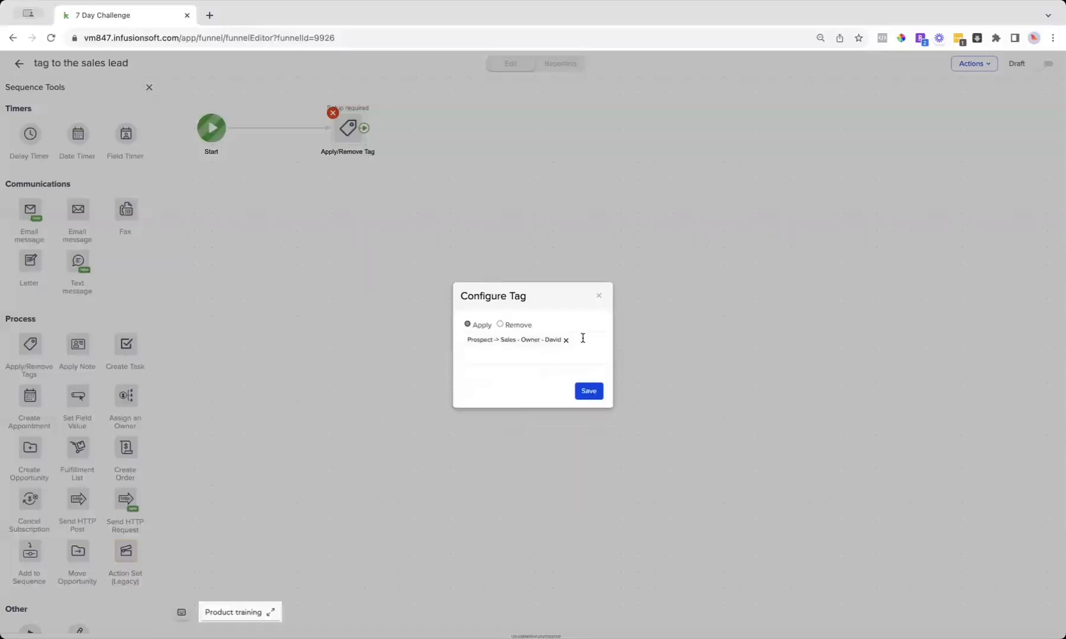
pyautogui.click(589, 393)
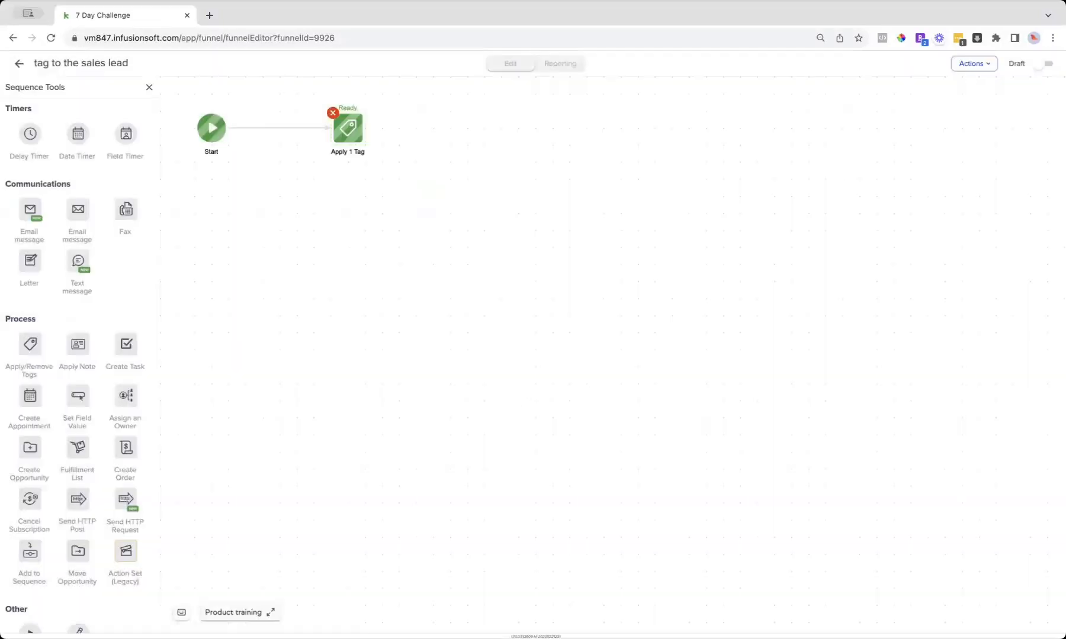
pyautogui.click(1036, 64)
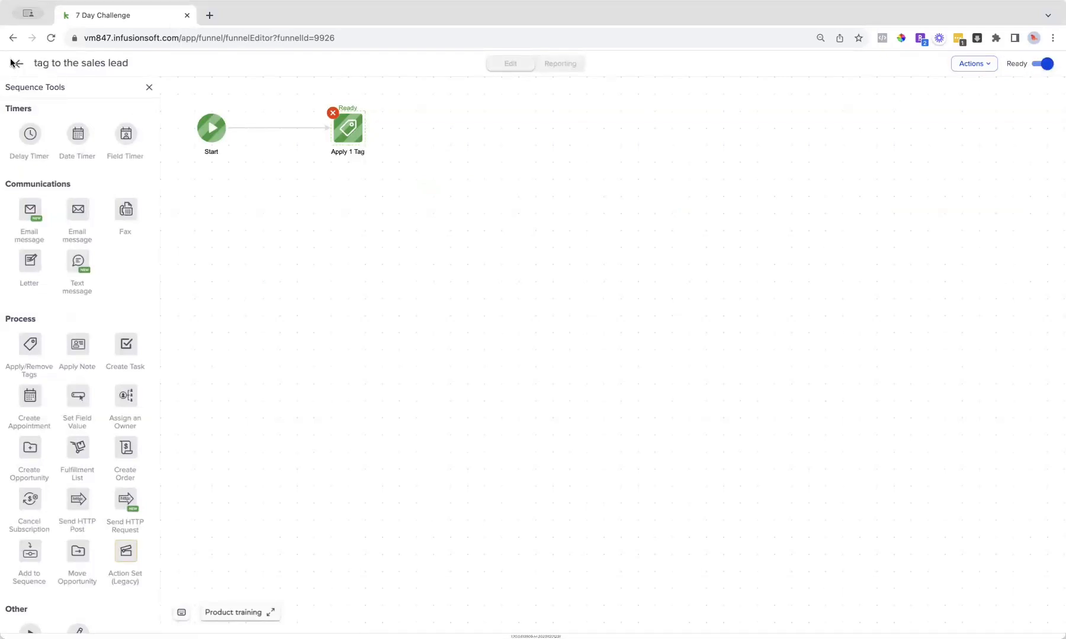
pyautogui.click(19, 67)
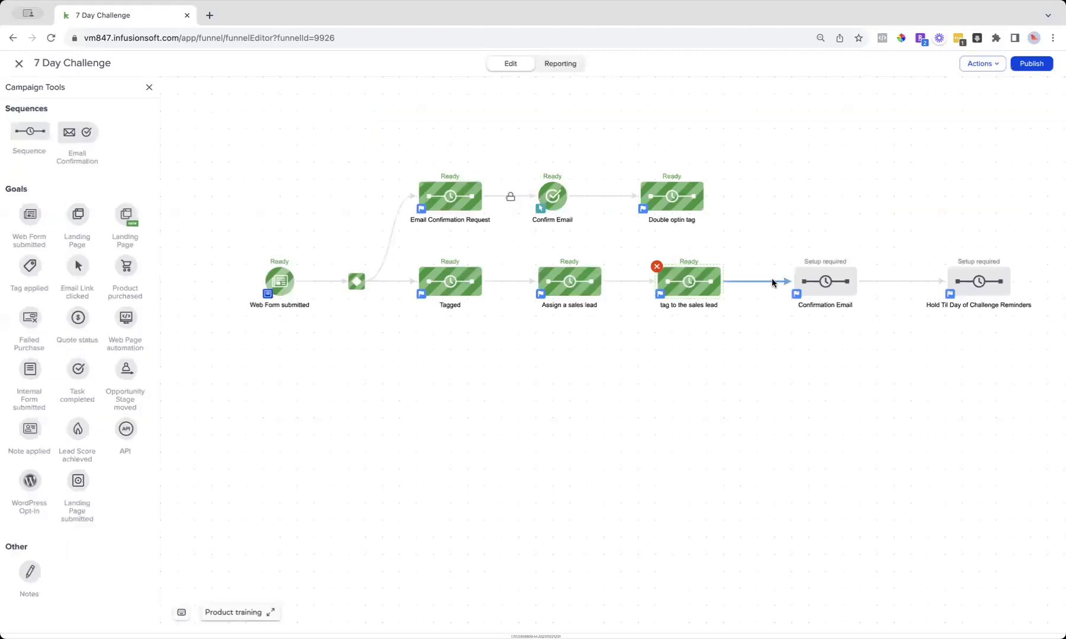
# In the Confirmation Email sequence, add an Email message connected to Start and name it Welcome + Confimration Email.
pyautogui.rightClick(820, 289)
pyautogui.click(844, 301)
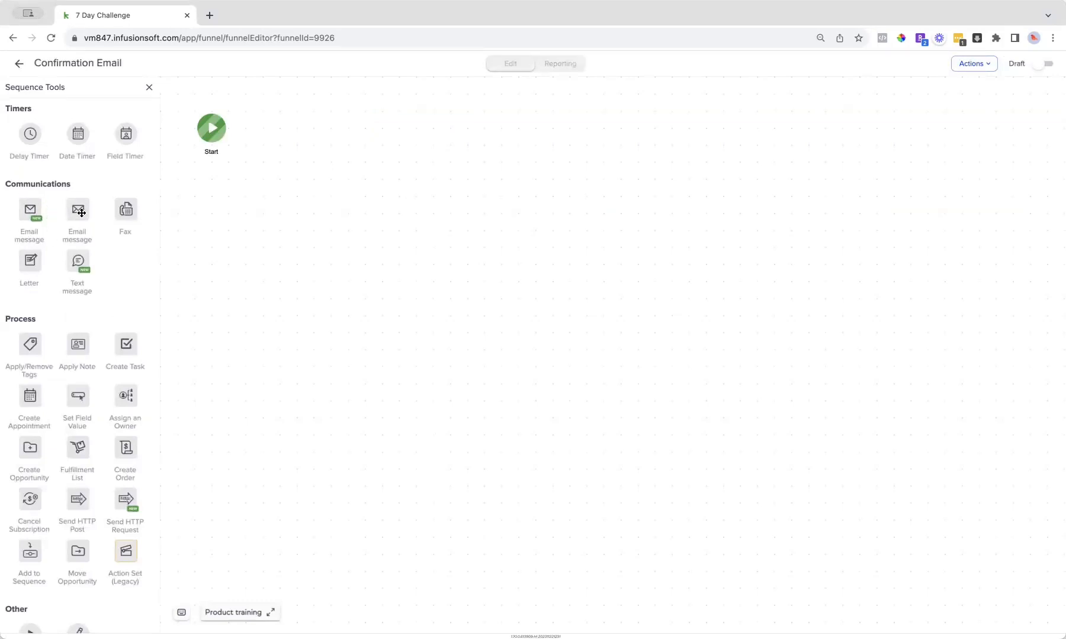
pyautogui.moveTo(86, 205); pyautogui.dragTo(357, 123)
pyautogui.doubleClick(358, 149)
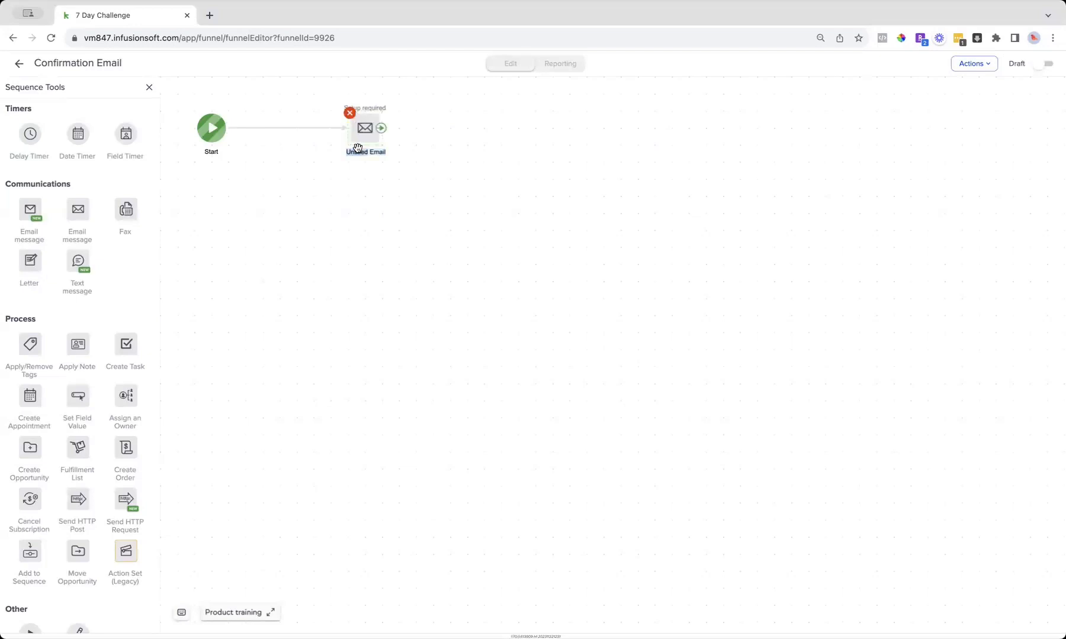
pyautogui.write('Welcome + Confimration')
pyautogui.click(376, 187)
# Correct the misspelled name of the new email message to Welcome + Confirmation Email.
pyautogui.doubleClick(373, 151)
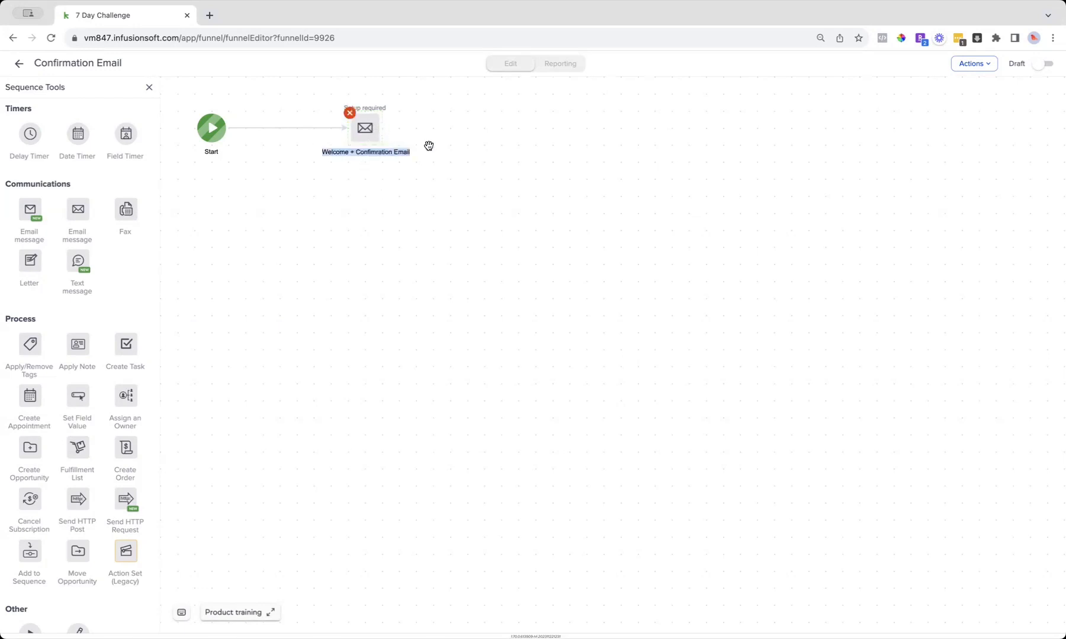
pyautogui.click(327, 152)
pyautogui.press('Right')
pyautogui.press('Right')
pyautogui.press('Right')
pyautogui.press('Right')
pyautogui.press('Right')
pyautogui.press('Right')
pyautogui.press('Right')
pyautogui.press('Right')
pyautogui.press('Right')
pyautogui.press('Right')
pyautogui.press('Right')
pyautogui.press('Right')
pyautogui.press('Right')
pyautogui.press('BackSpace')
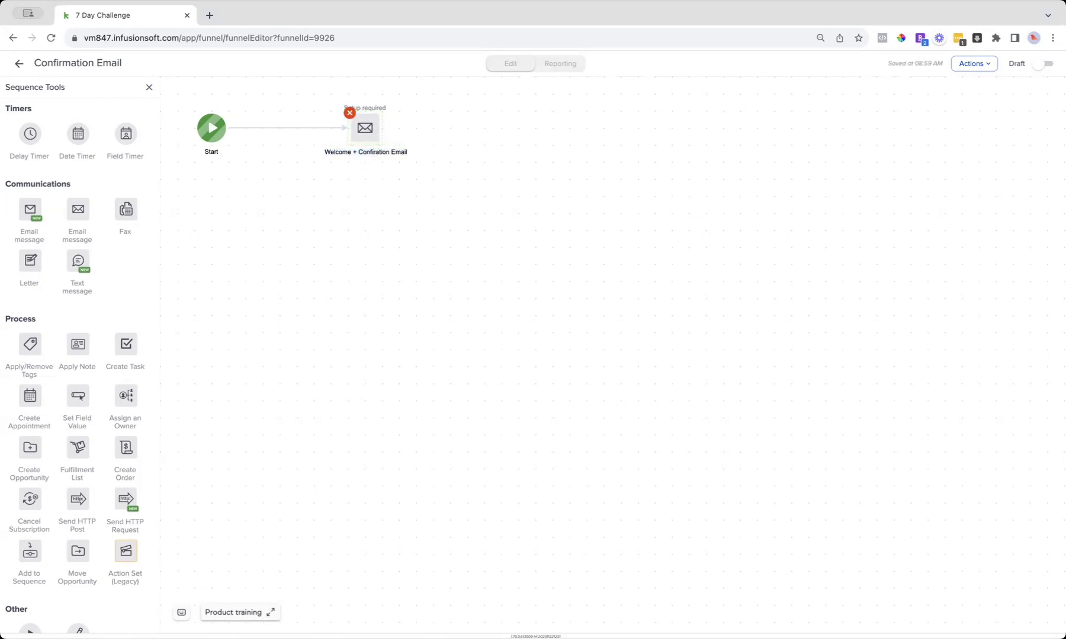
# View the template gallery for the welcome email, mark the Confirmation Email sequence as Ready and return to the campaign.
pyautogui.click(362, 138)
pyautogui.click(395, 155)
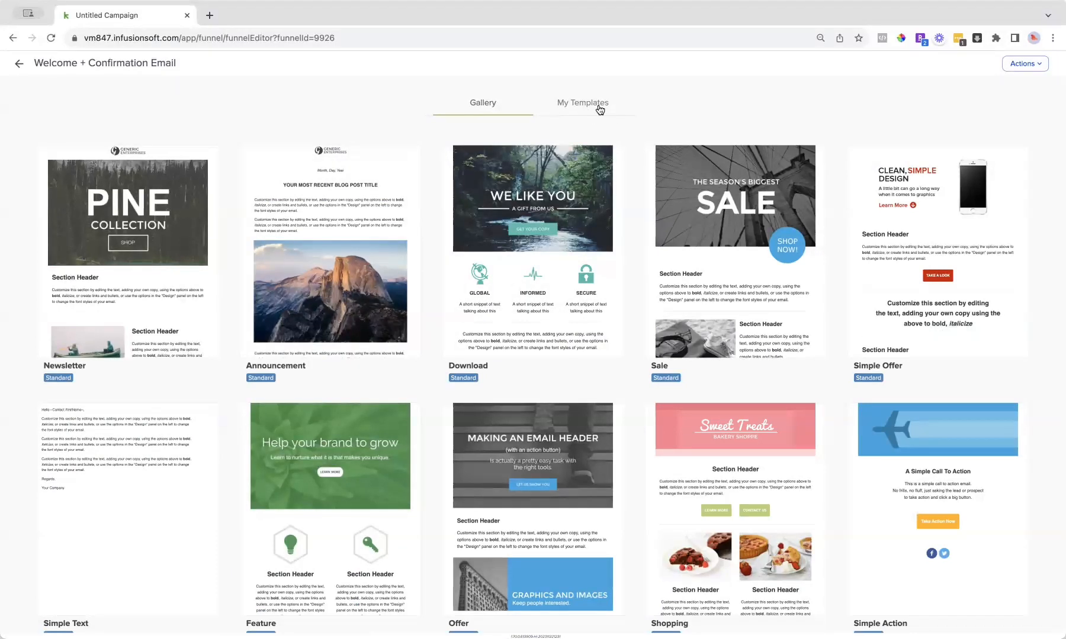
pyautogui.click(18, 64)
pyautogui.click(1034, 66)
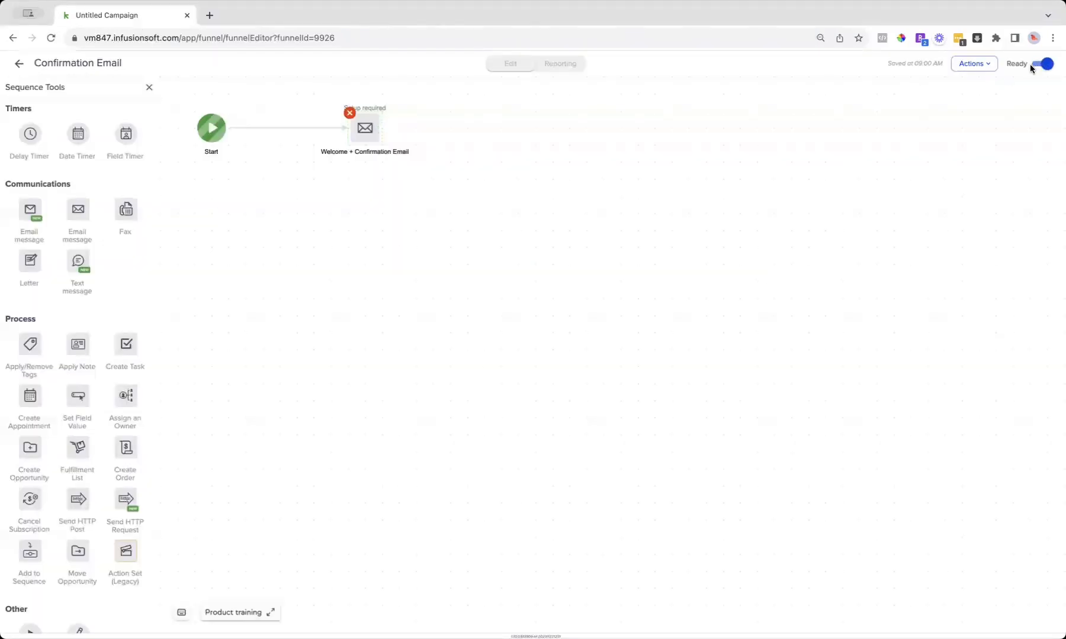
pyautogui.click(20, 63)
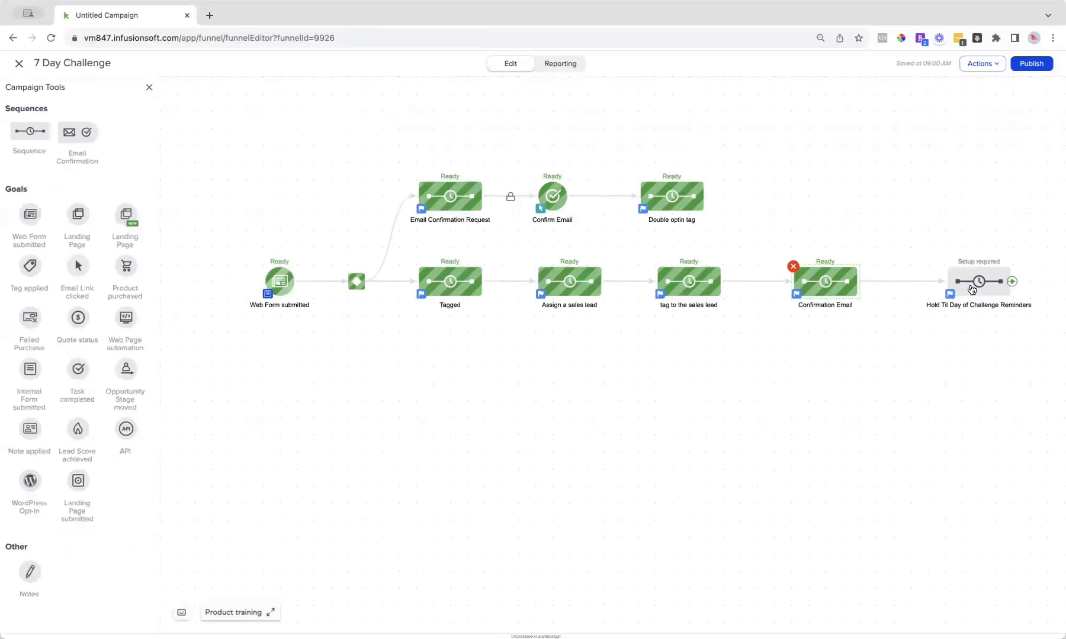
# In the Hold Til Day of Challenge Reminders sequence, add a Date Timer connected to Start.
pyautogui.click(972, 293)
pyautogui.click(979, 299)
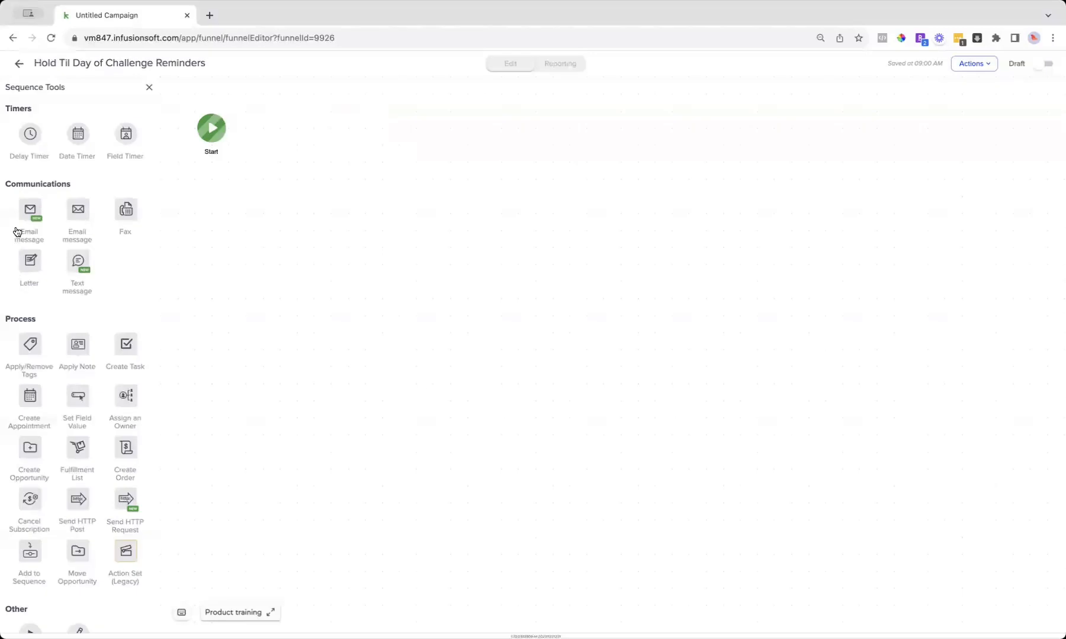
pyautogui.moveTo(86, 142); pyautogui.dragTo(365, 120)
# Configure the date timer to run on 12-11-2023 at 9:00 AM and save it.
pyautogui.click(365, 126)
pyautogui.click(409, 136)
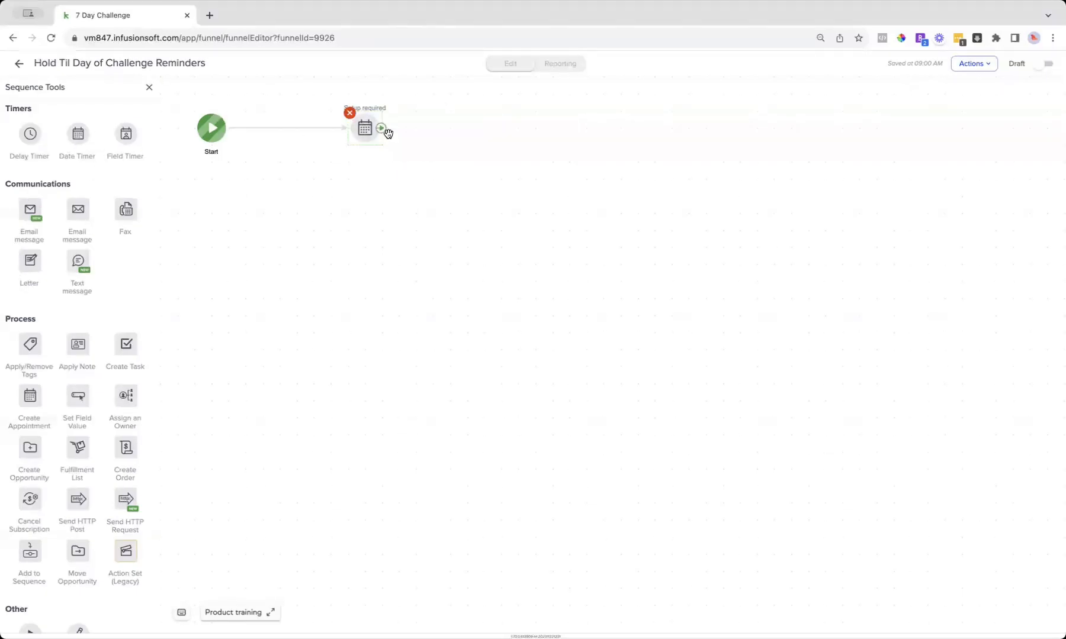
pyautogui.click(386, 335)
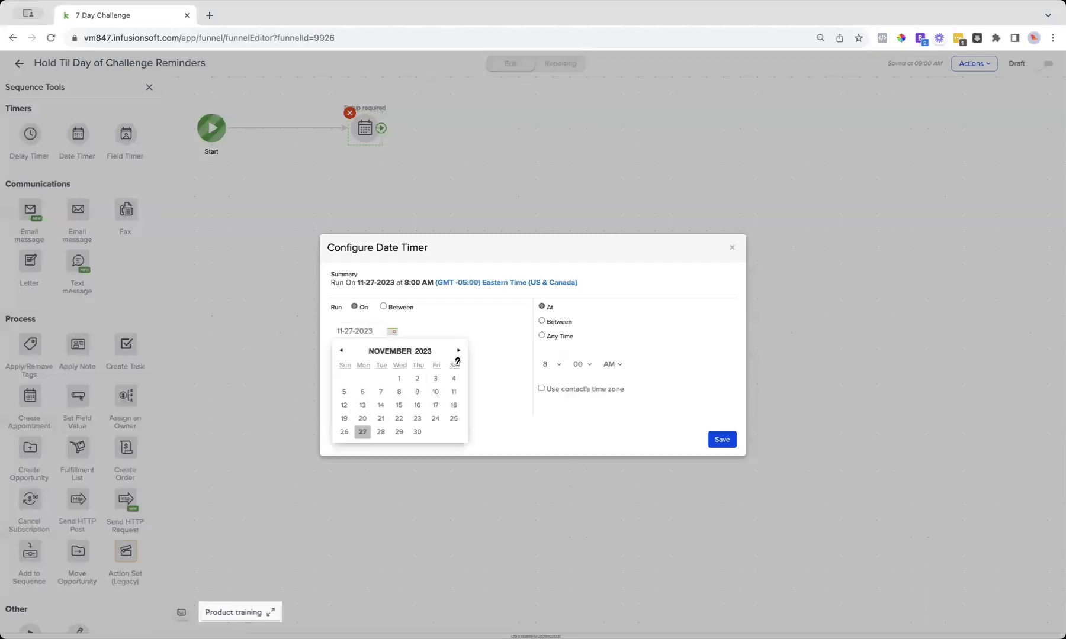
pyautogui.click(458, 350)
pyautogui.click(362, 406)
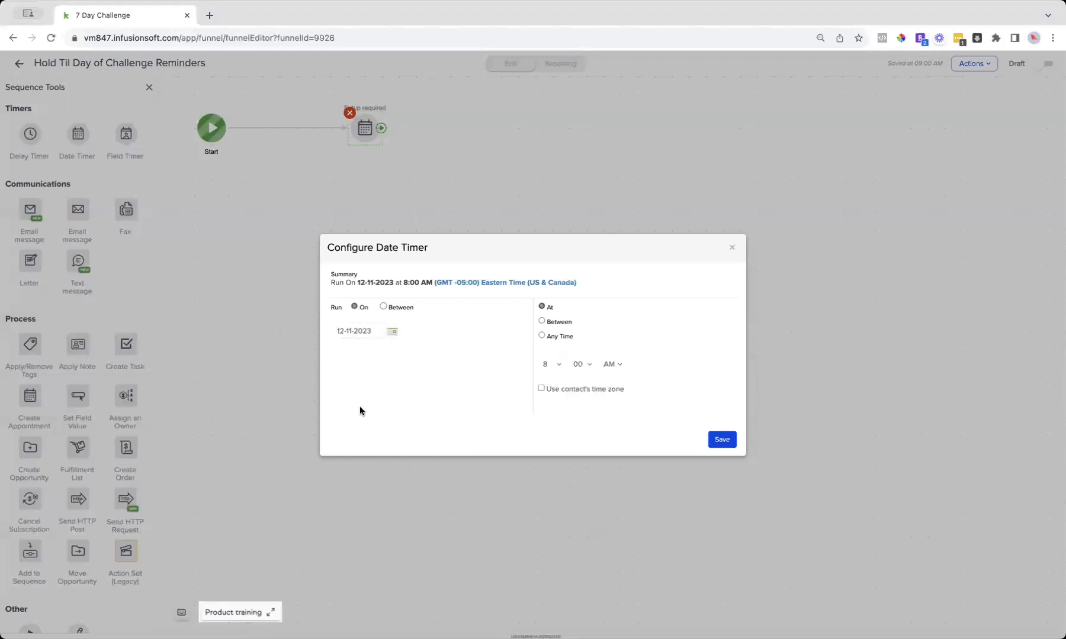
pyautogui.click(545, 365)
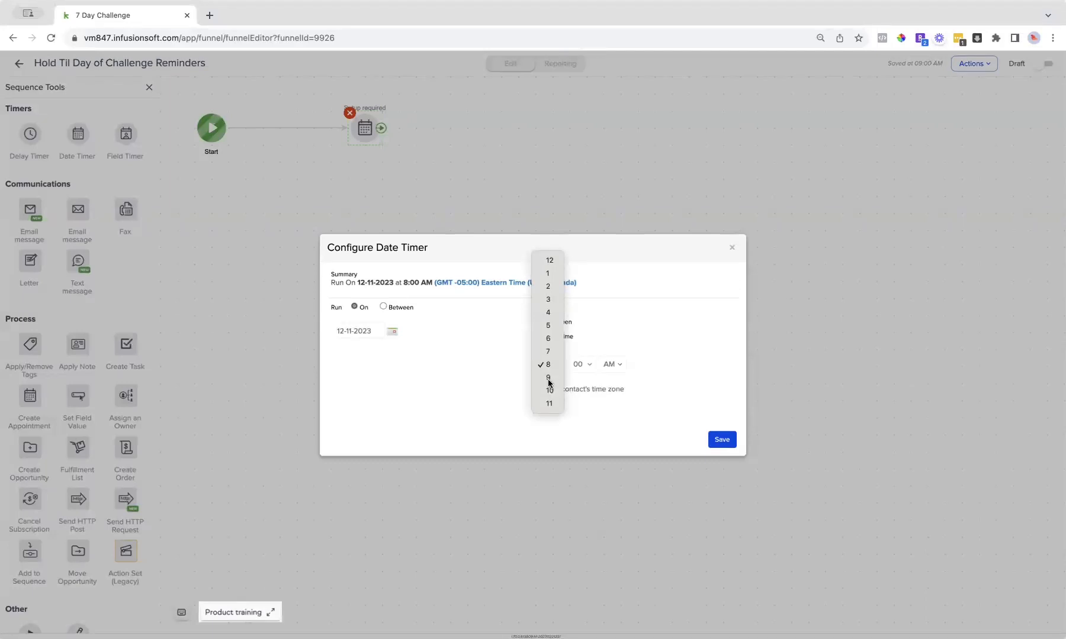
pyautogui.click(548, 379)
pyautogui.click(722, 439)
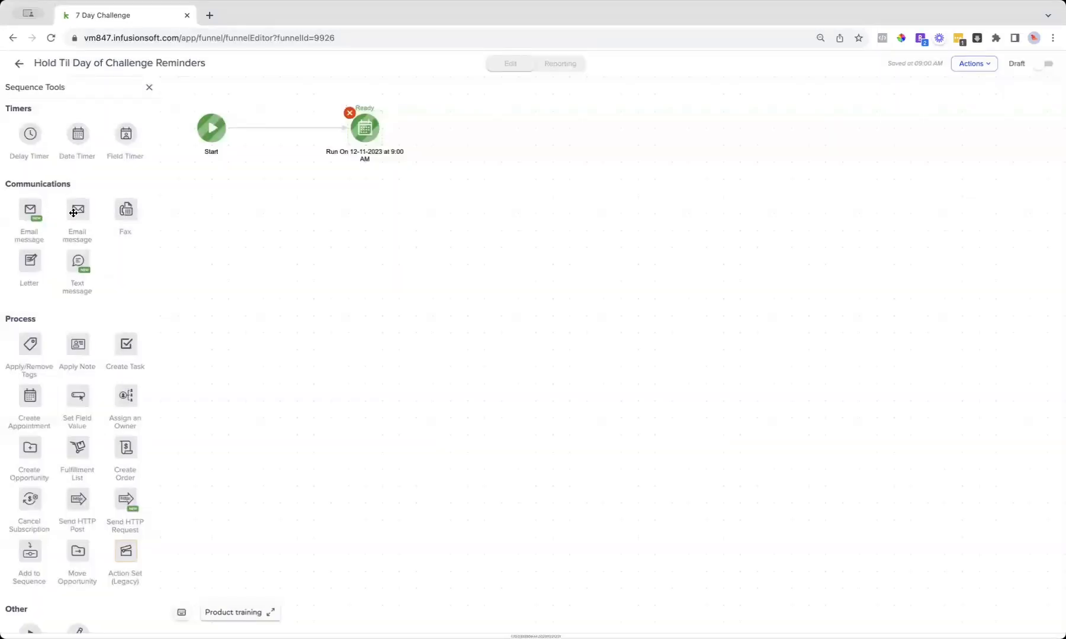
# Add an Email message connected after the date timer and name it 1 hour reminder.
pyautogui.moveTo(73, 213); pyautogui.dragTo(515, 128)
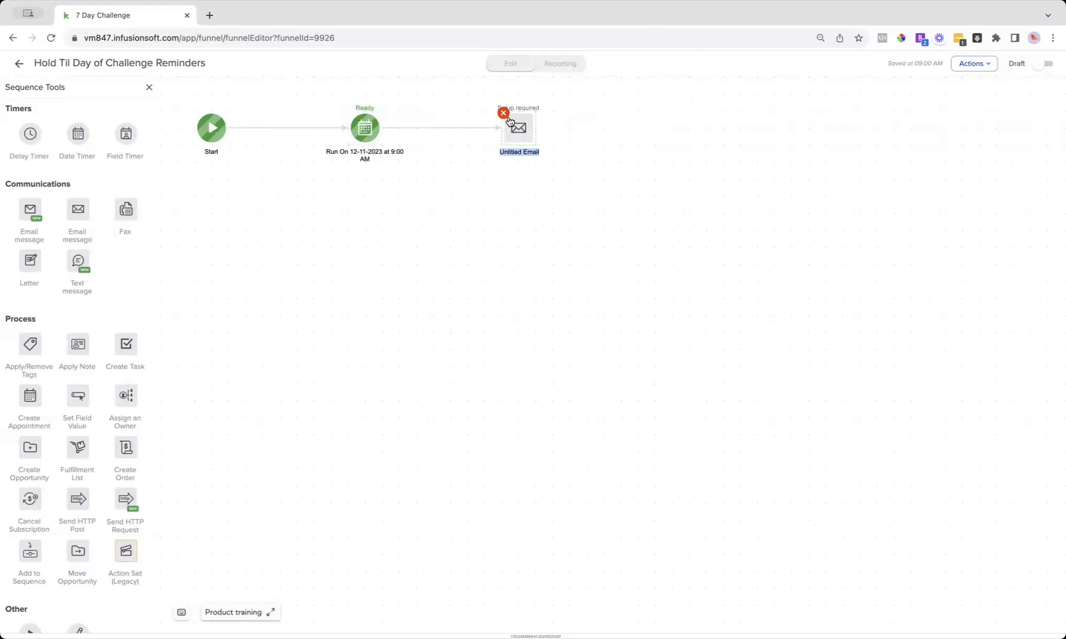
pyautogui.click(512, 150)
pyautogui.write('1 hour reminder')
pyautogui.click(512, 188)
# Duplicate the date timer after the 1 hour reminder email and set the copy's run date to 12-12-2023.
pyautogui.moveTo(371, 138); pyautogui.dragTo(632, 138)
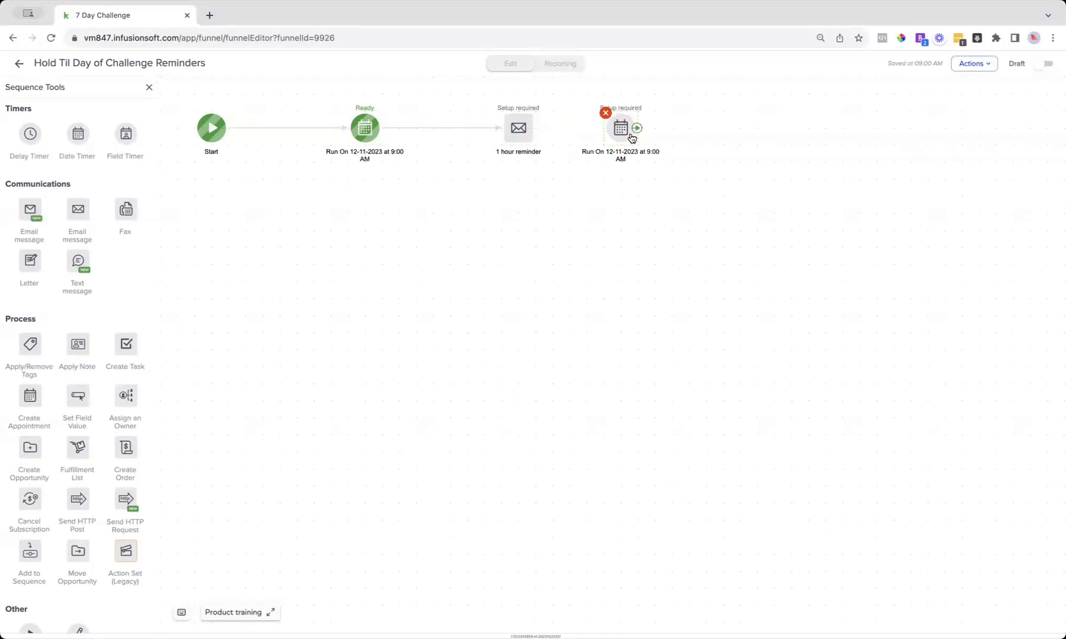
pyautogui.click(624, 133)
pyautogui.click(660, 148)
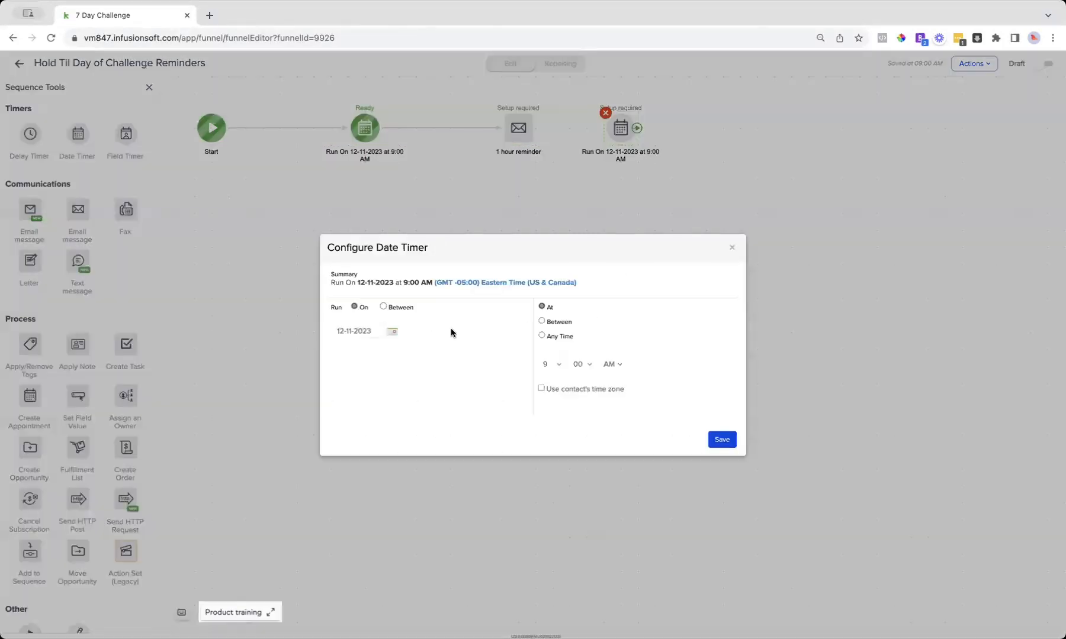
pyautogui.click(395, 334)
pyautogui.click(381, 406)
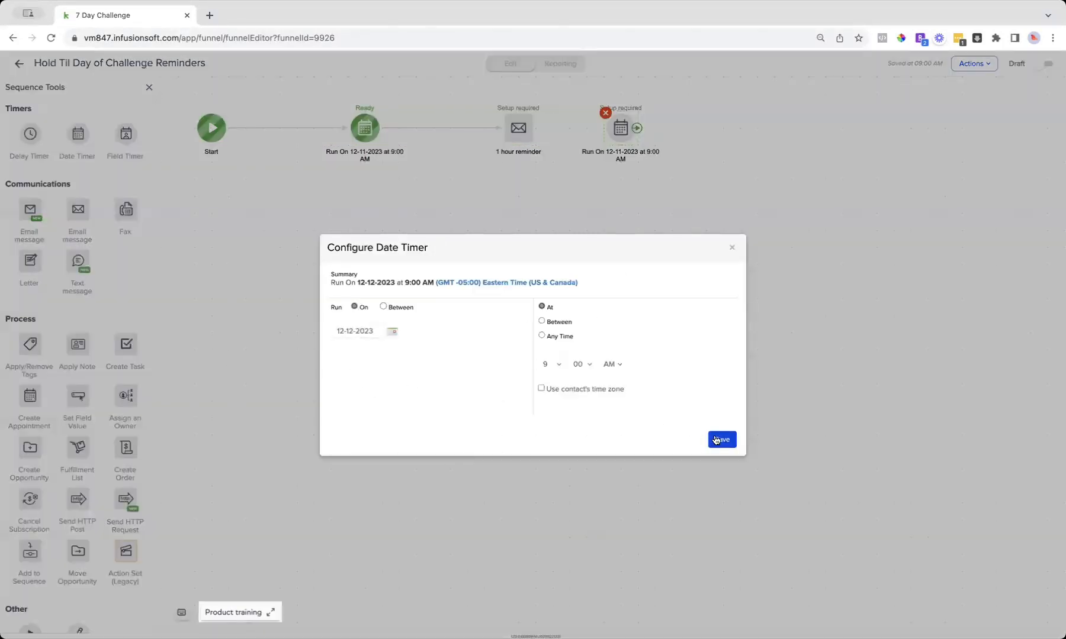
pyautogui.click(719, 439)
# Duplicate the 1 hour reminder email after the 12-12-2023 timer, and place five more copies of that timer across three rows.
pyautogui.moveTo(516, 131); pyautogui.dragTo(719, 127)
pyautogui.moveTo(536, 128); pyautogui.dragTo(708, 128)
pyautogui.moveTo(621, 129); pyautogui.dragTo(364, 373)
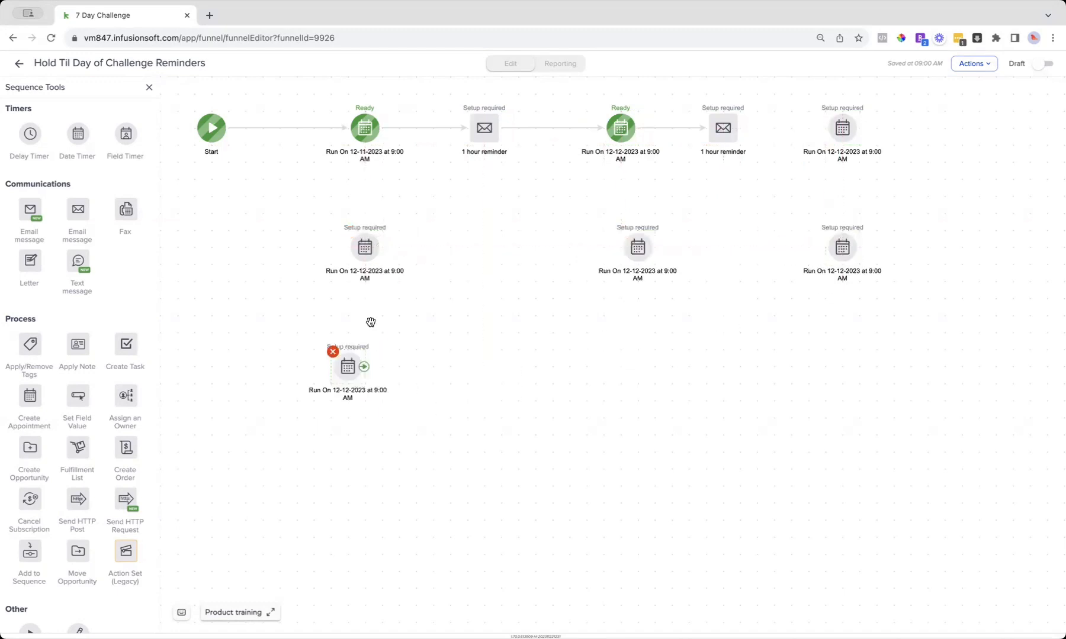
# Place copies of the 1 hour reminder email beside the duplicated date timers and align the timers and emails in rows.
pyautogui.moveTo(484, 145); pyautogui.dragTo(483, 377)
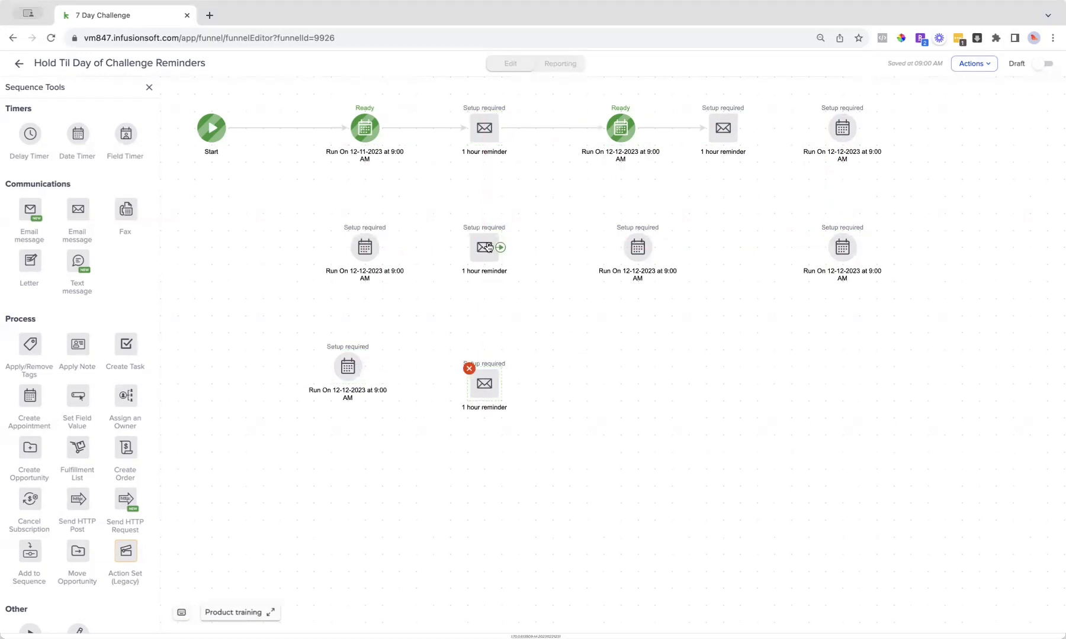
pyautogui.moveTo(499, 247); pyautogui.dragTo(740, 247)
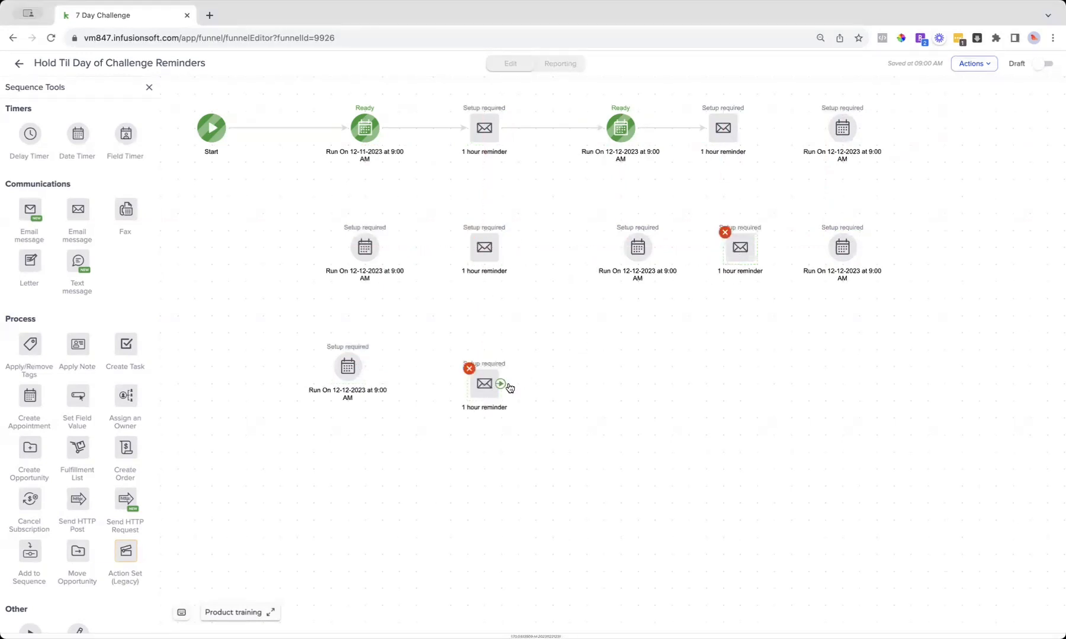
pyautogui.moveTo(501, 383); pyautogui.dragTo(742, 374)
pyautogui.moveTo(600, 377); pyautogui.dragTo(633, 370)
pyautogui.moveTo(631, 252); pyautogui.dragTo(608, 251)
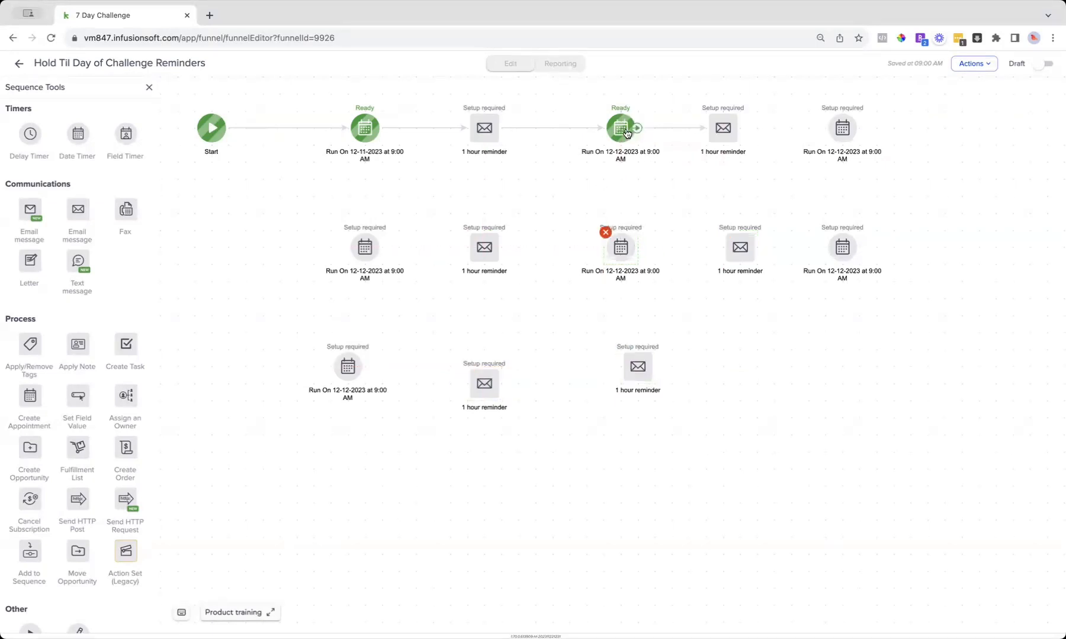
pyautogui.moveTo(739, 128); pyautogui.dragTo(955, 126)
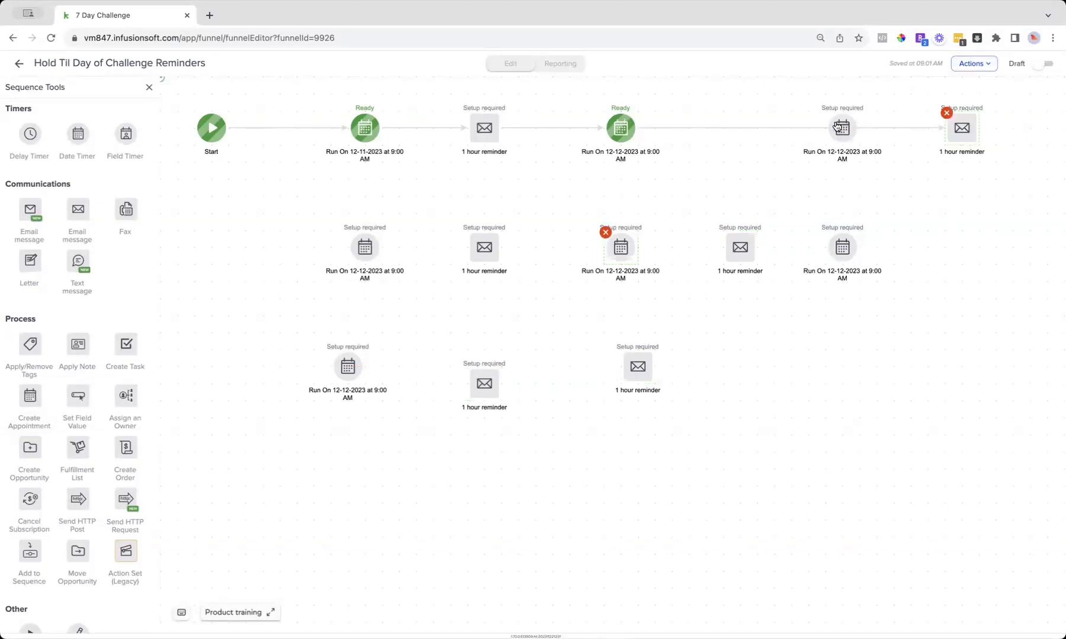
pyautogui.moveTo(843, 130)
pyautogui.mouseDown()
pyautogui.moveTo(797, 130)
pyautogui.moveTo(852, 130)
pyautogui.moveTo(723, 128)
pyautogui.mouseUp()
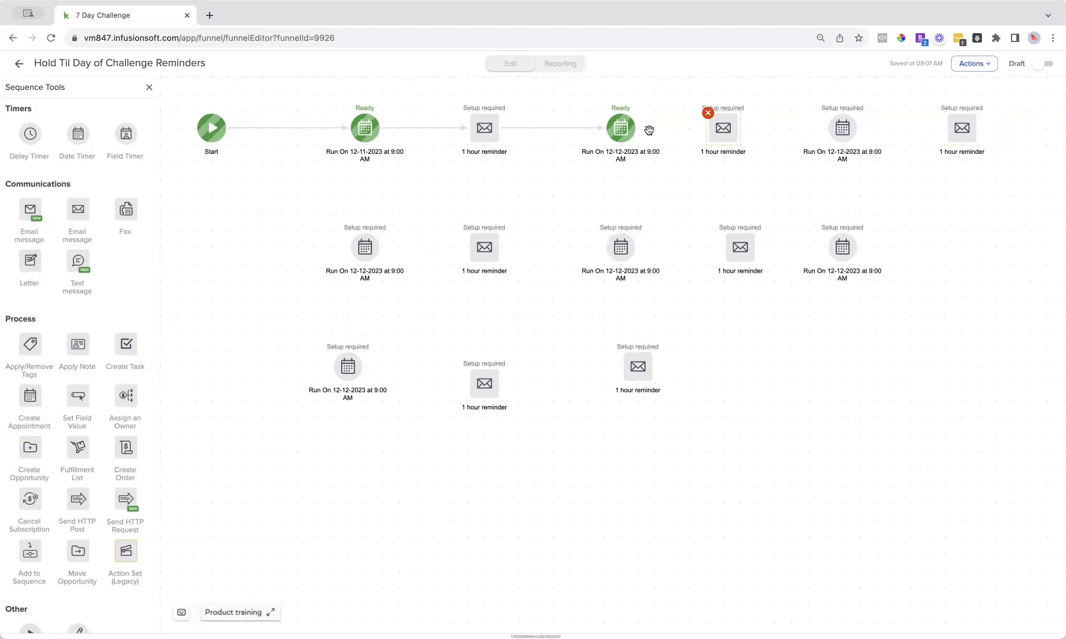
# Mark the Hold Til Day of Challenge Reminders sequence as Ready, and open the list of actions for the whole campaign.
pyautogui.click(1036, 67)
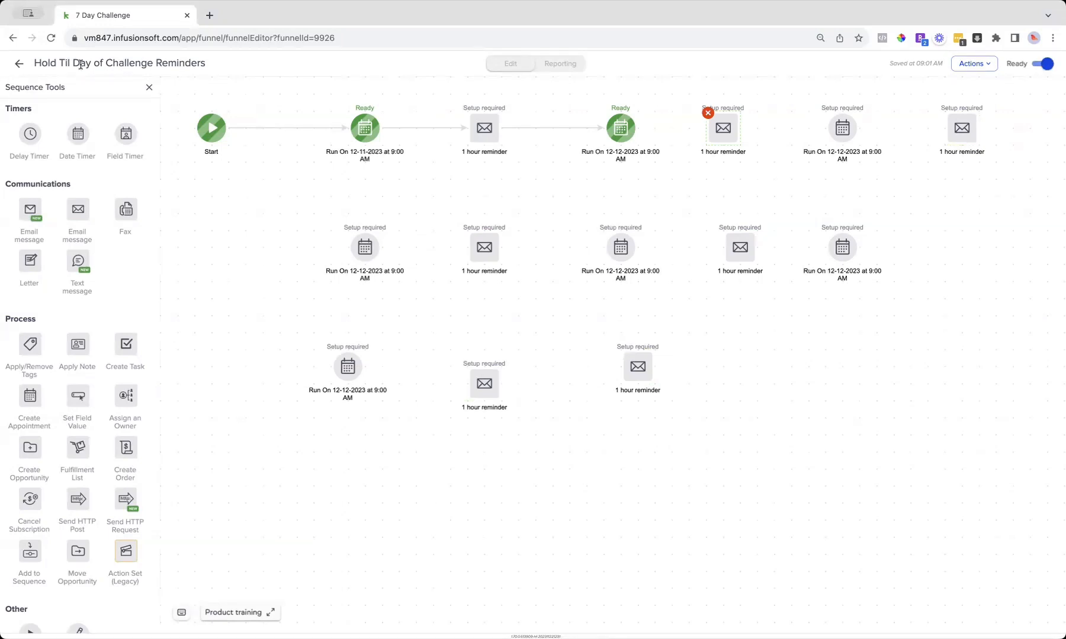
pyautogui.click(18, 64)
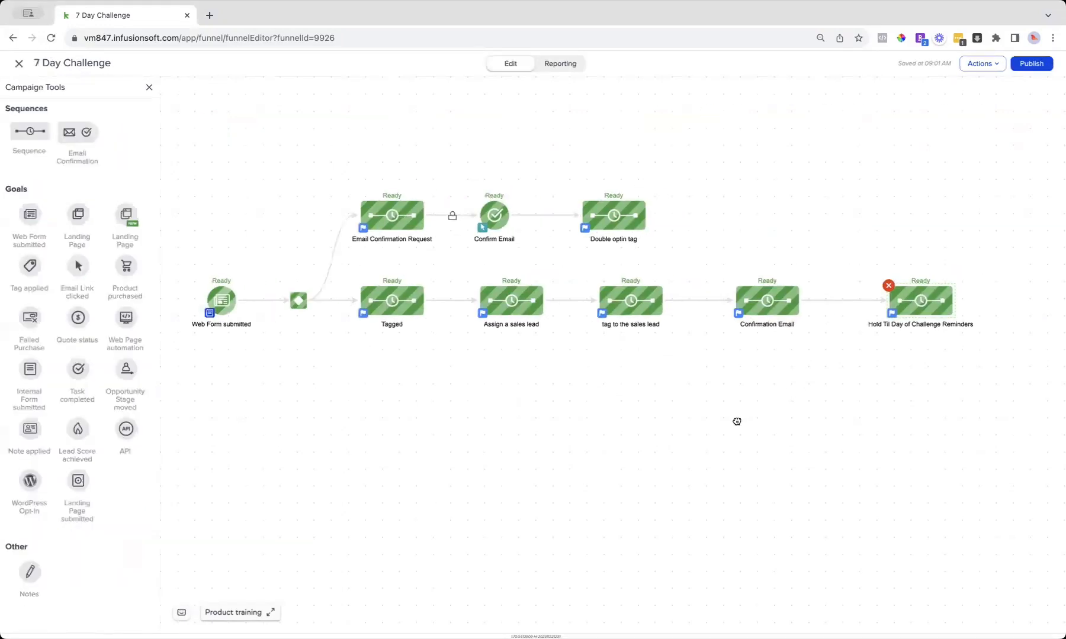
pyautogui.moveTo(737, 421); pyautogui.dragTo(771, 397)
pyautogui.click(1037, 71)
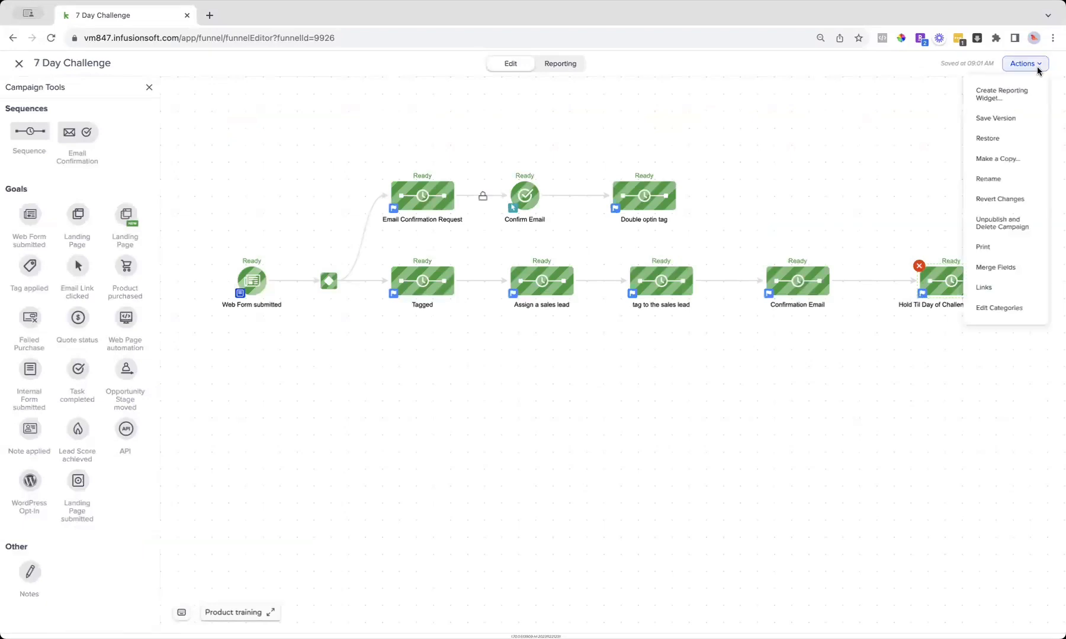